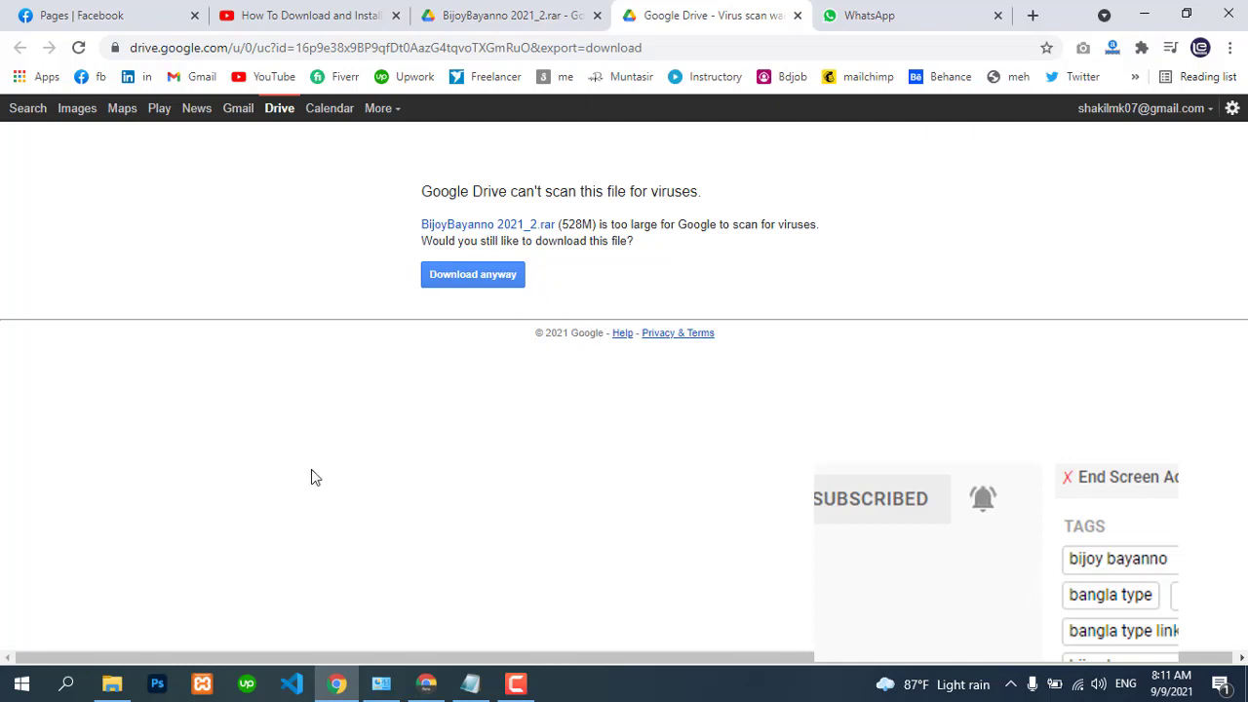
Switch to File Explorer and extract BijoyBayanno 2021_2.rar into its current folder, New folder (3)
{"action": "left_click", "coordinate": [112, 683]}
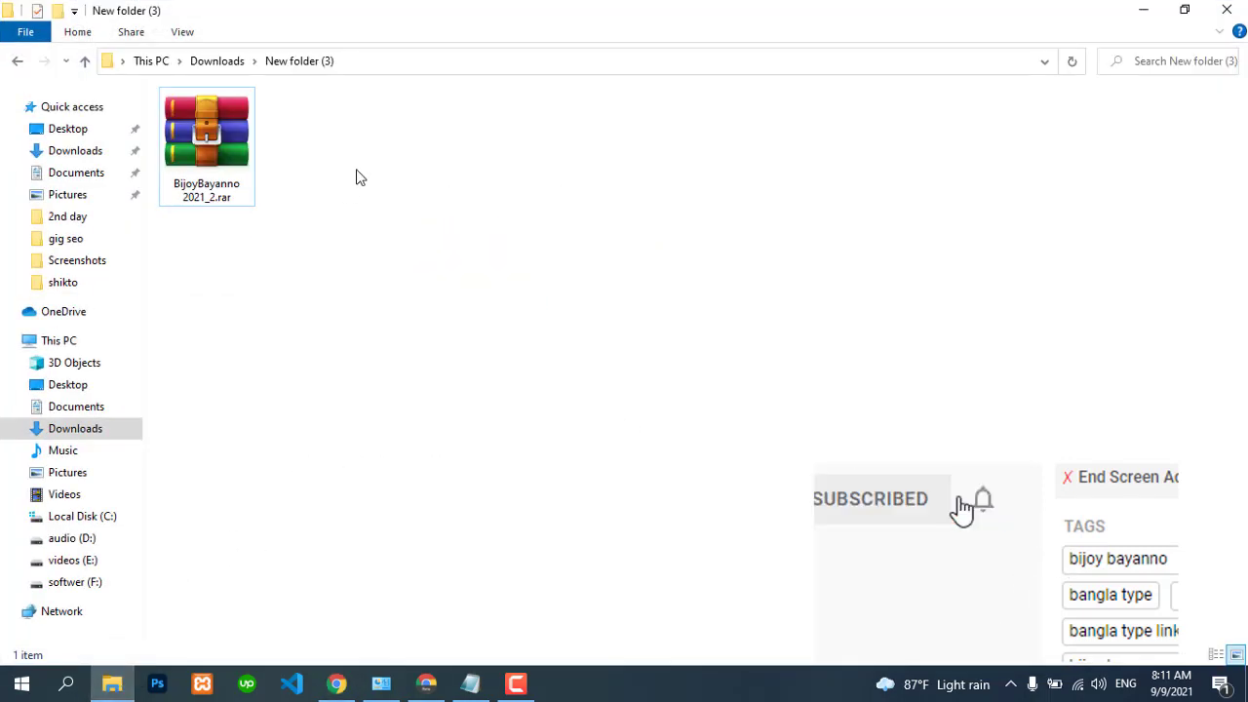
{"action": "left_click", "coordinate": [232, 162]}
{"action": "right_click", "coordinate": [232, 162]}
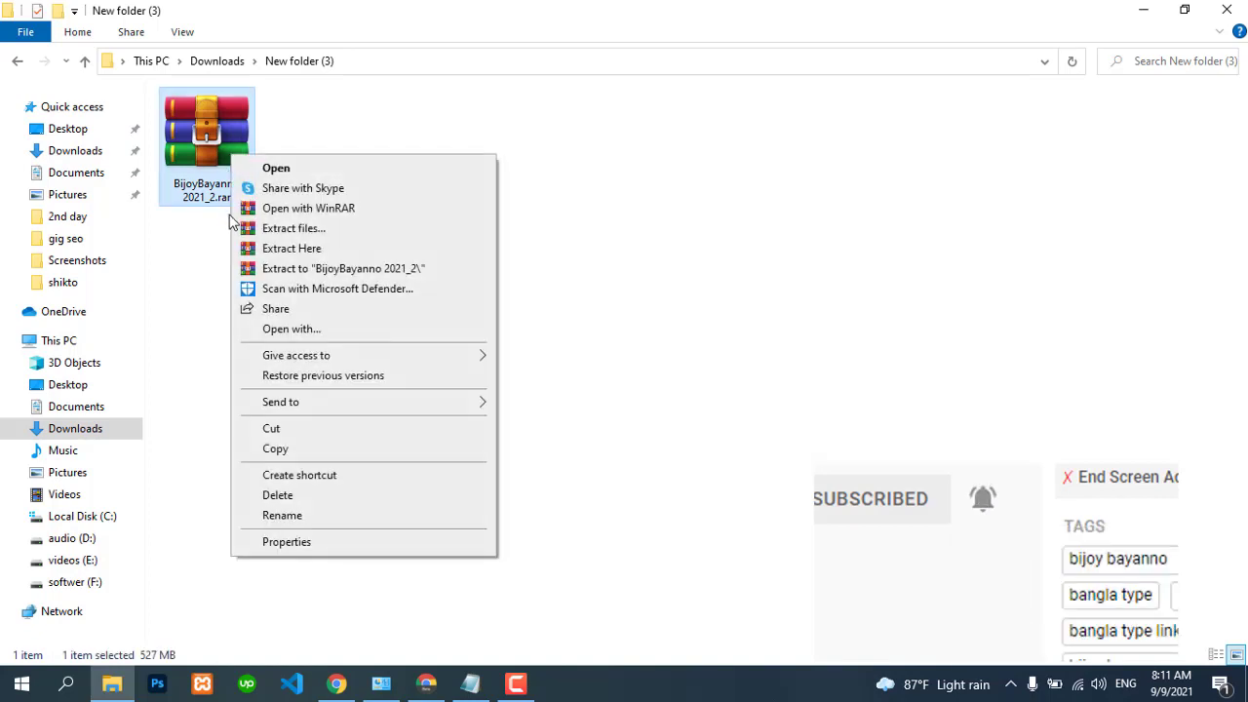
{"action": "left_click", "coordinate": [311, 256]}
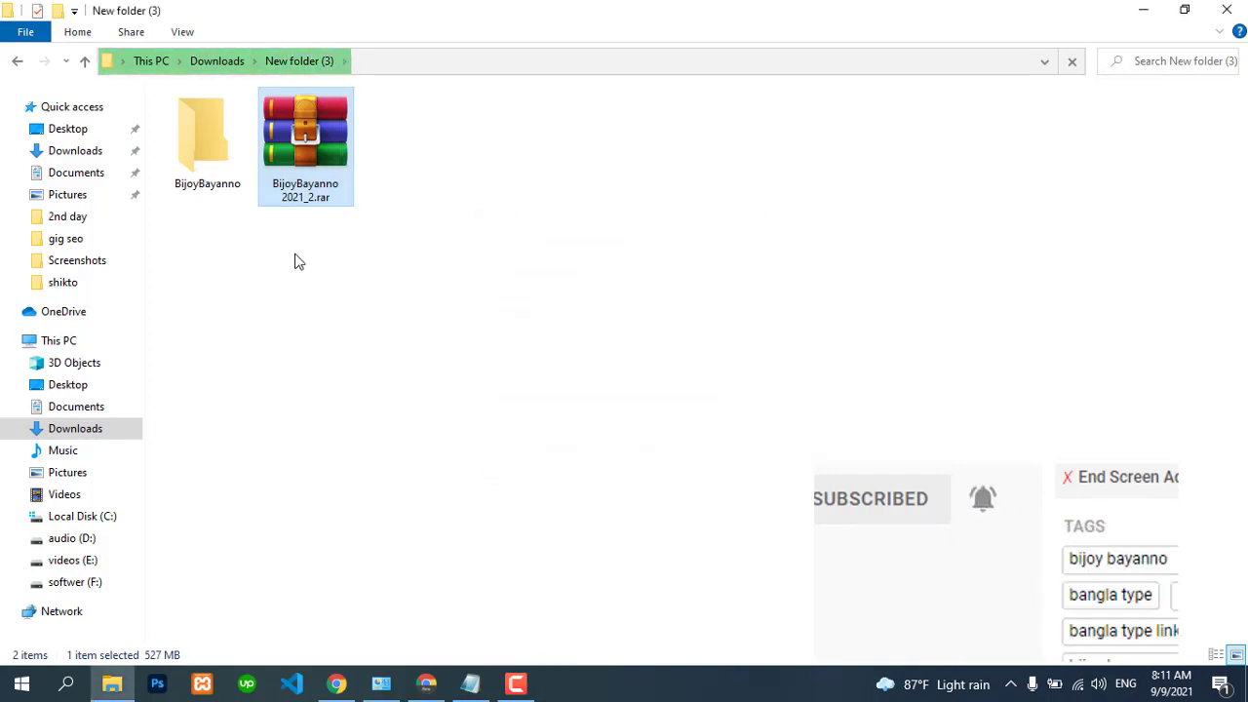
Open the extracted BijoyBayanno folder and run Bayanno2016.exe
{"action": "double_click", "coordinate": [222, 171]}
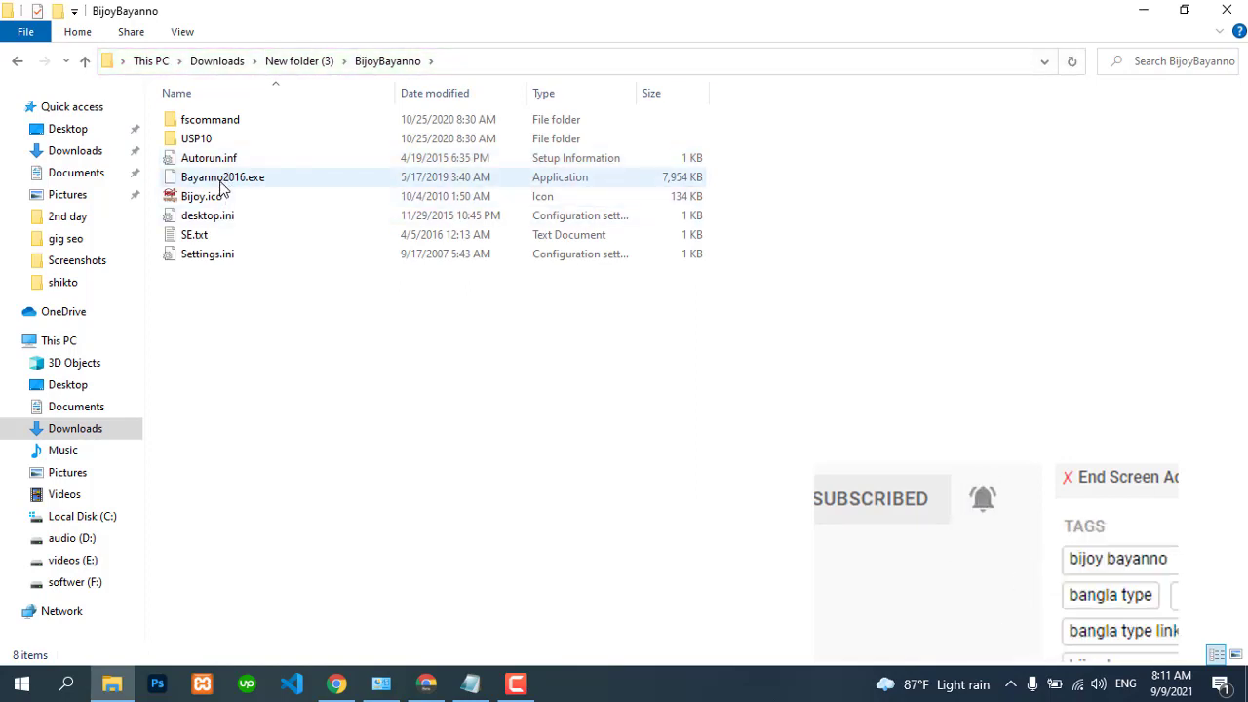
{"action": "left_click", "coordinate": [221, 181]}
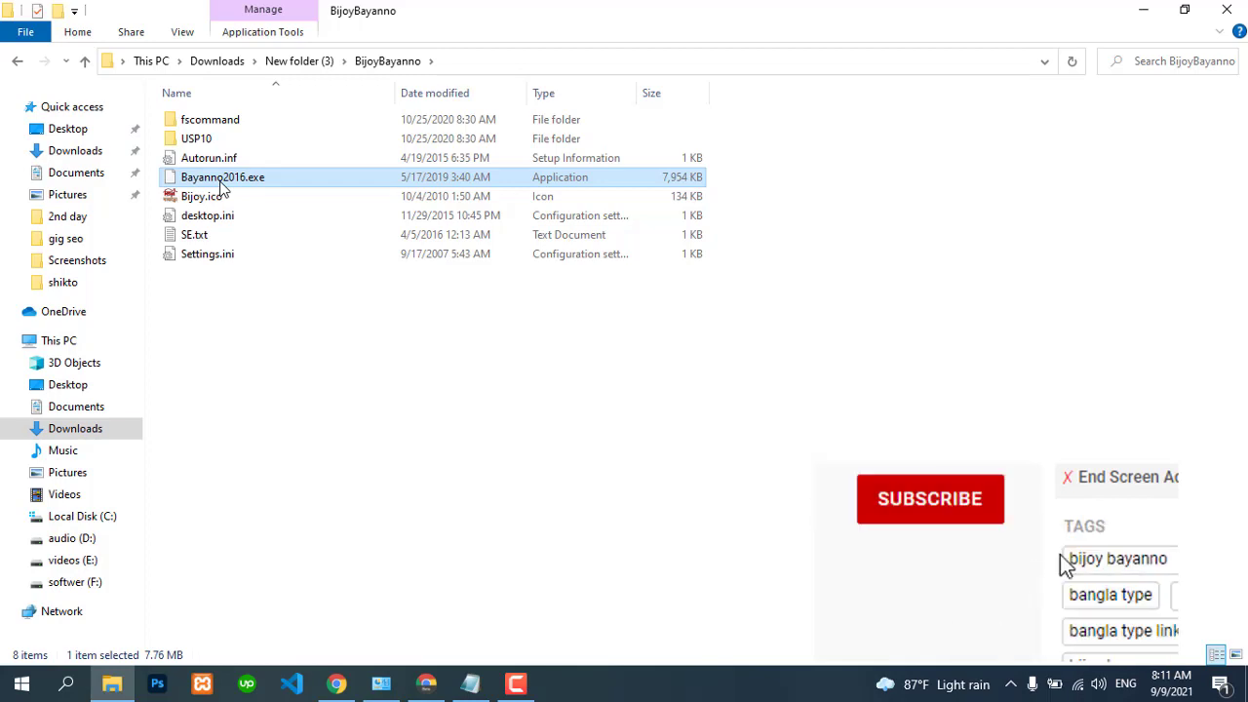
{"action": "double_click", "coordinate": [220, 184]}
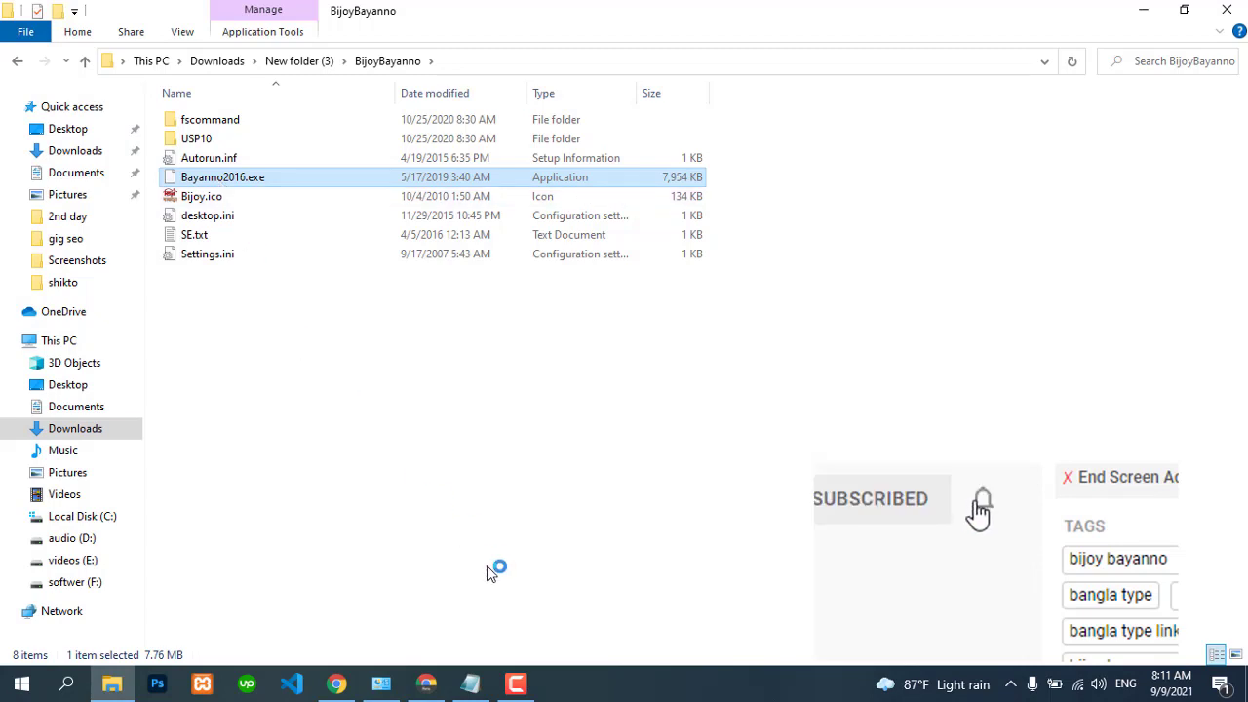
{"action": "left_click", "coordinate": [517, 682]}
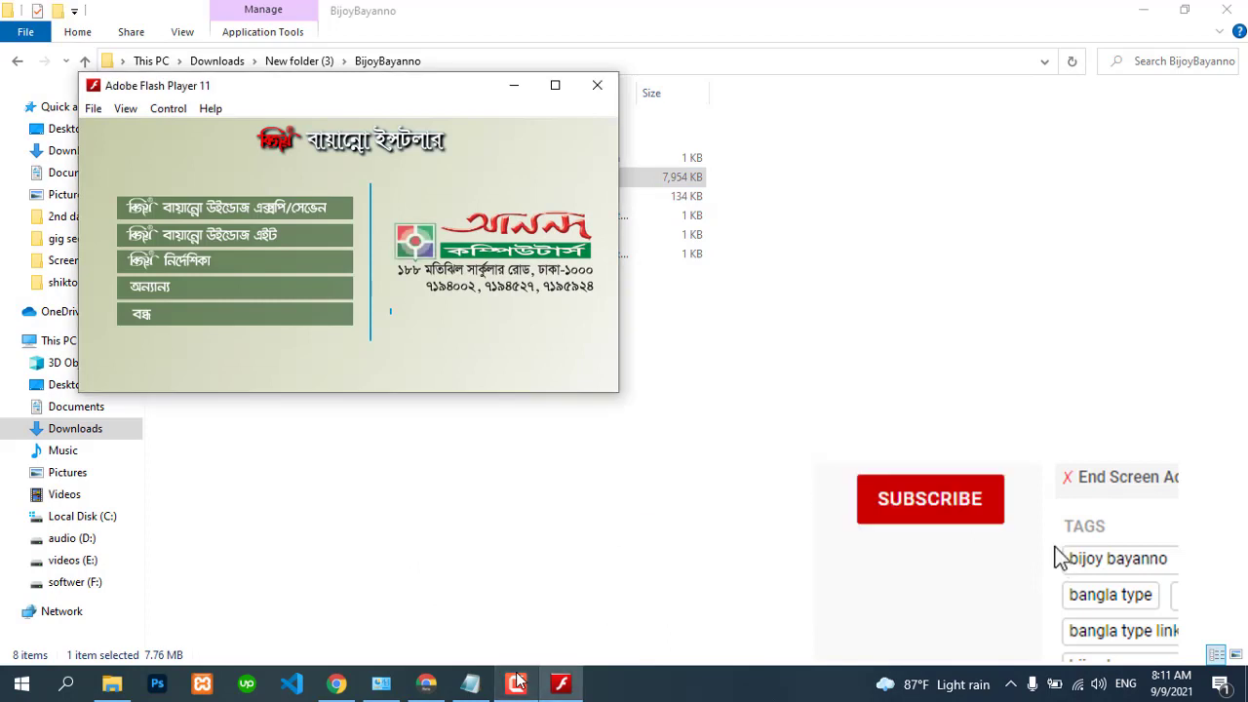
Install the Windows 8 edition of Bijoy Bayanno for everyone in the default folder, and close the finished setup wizard
{"action": "left_click", "coordinate": [263, 240]}
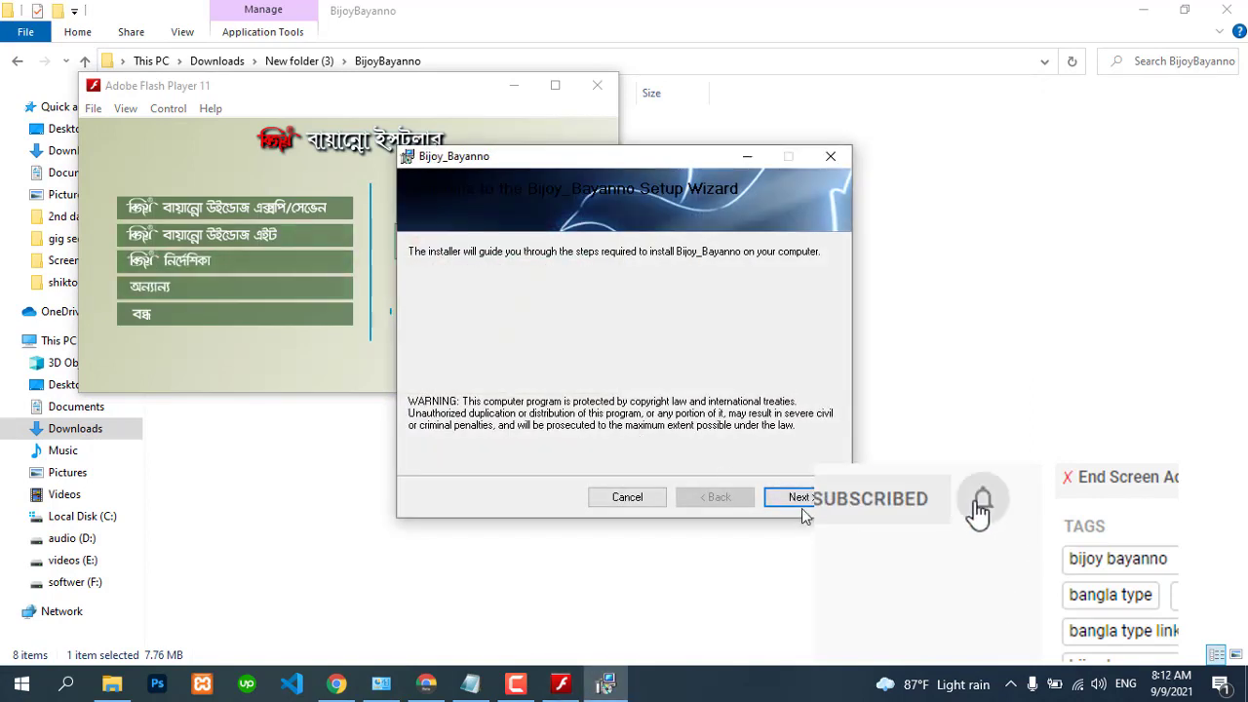
{"action": "left_click", "coordinate": [801, 497]}
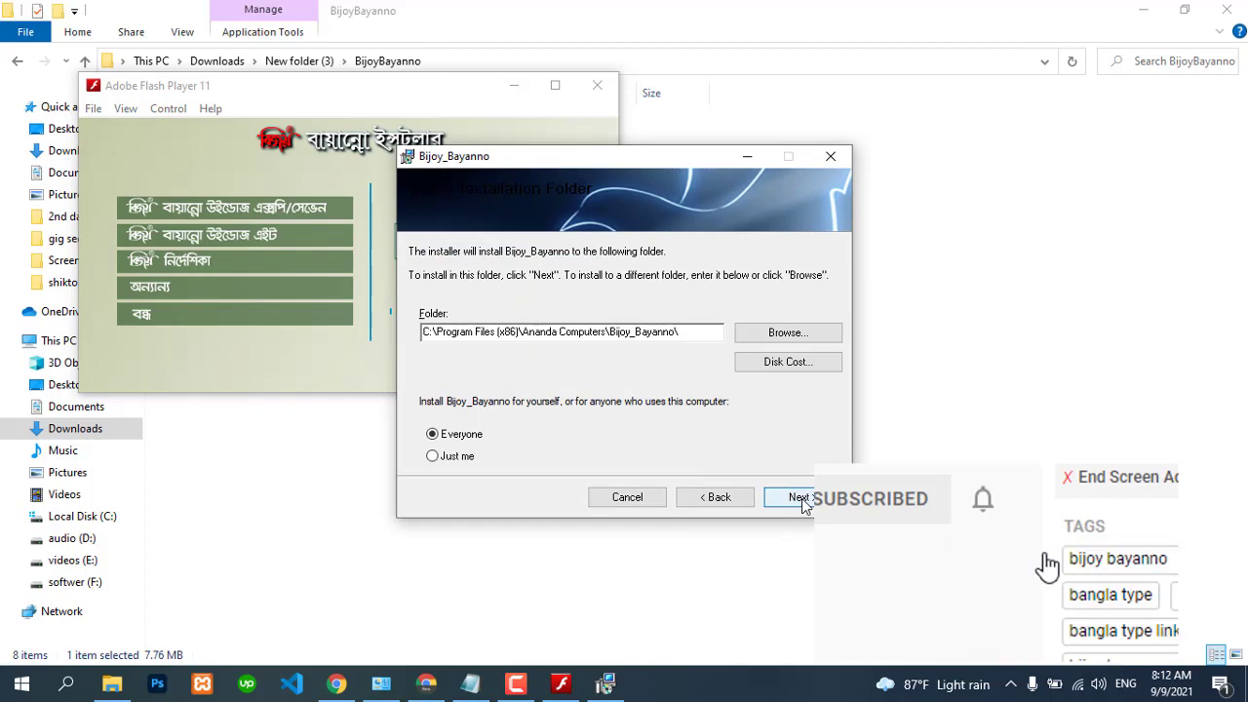
{"action": "left_click", "coordinate": [801, 498]}
{"action": "left_click", "coordinate": [799, 497]}
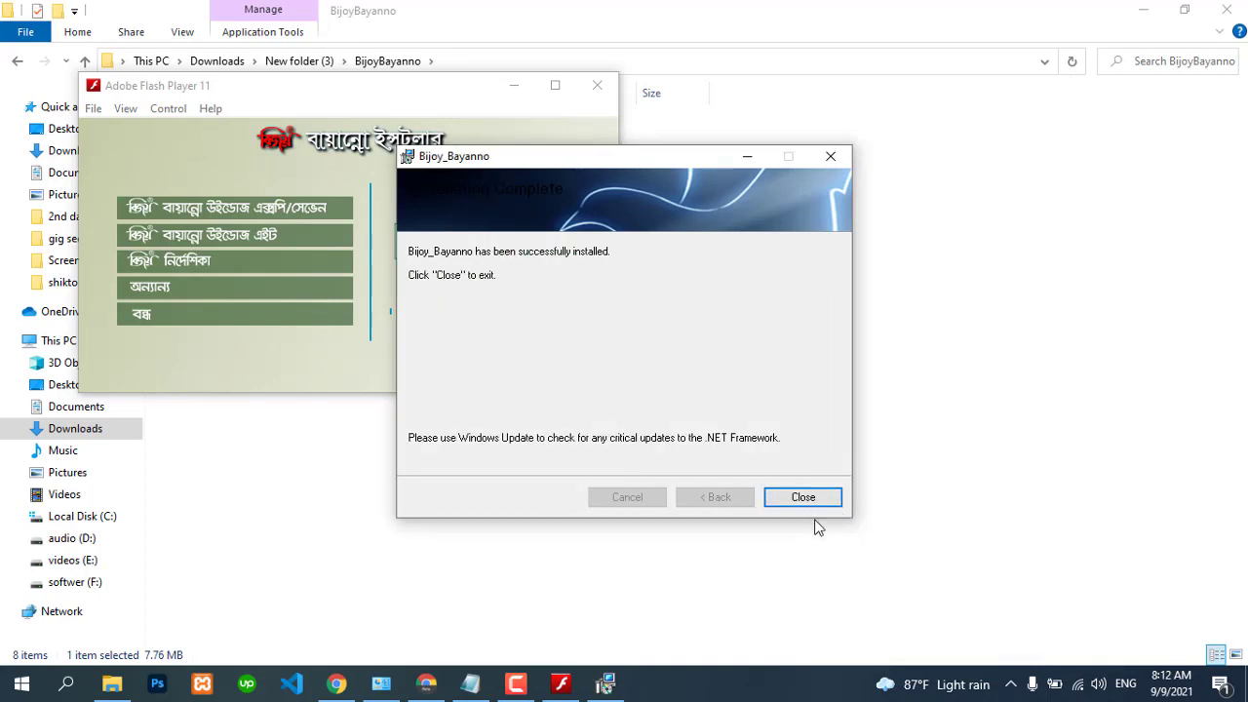
{"action": "left_click", "coordinate": [802, 498]}
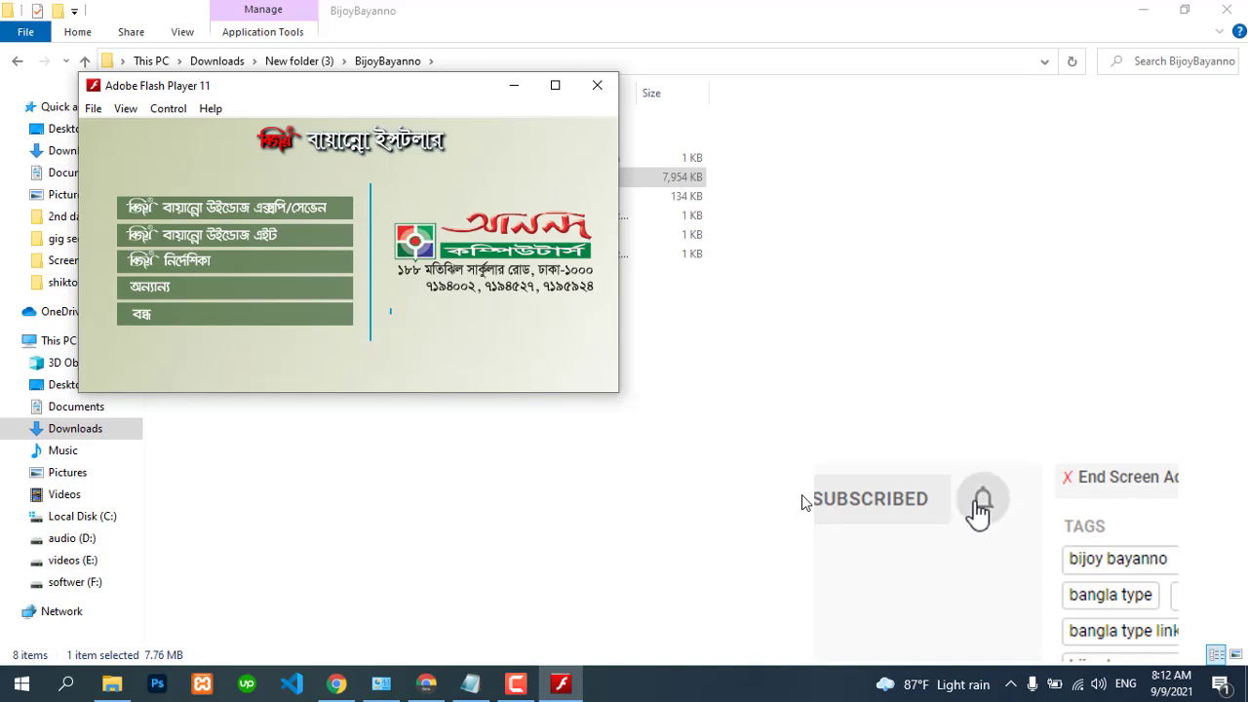
Minimize the Bijoy Bayanno installer launcher and the folder window to clear the desktop
{"action": "left_click", "coordinate": [514, 89]}
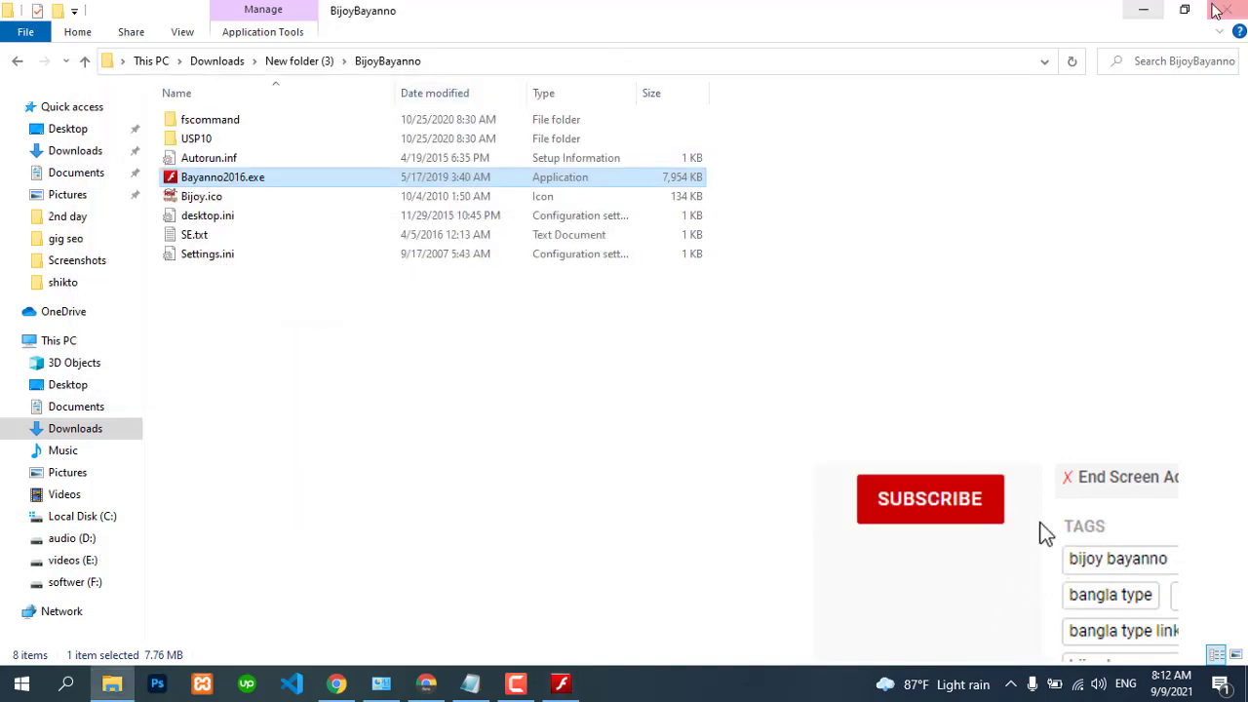
{"action": "left_click", "coordinate": [1142, 12]}
{"action": "left_click", "coordinate": [1142, 14]}
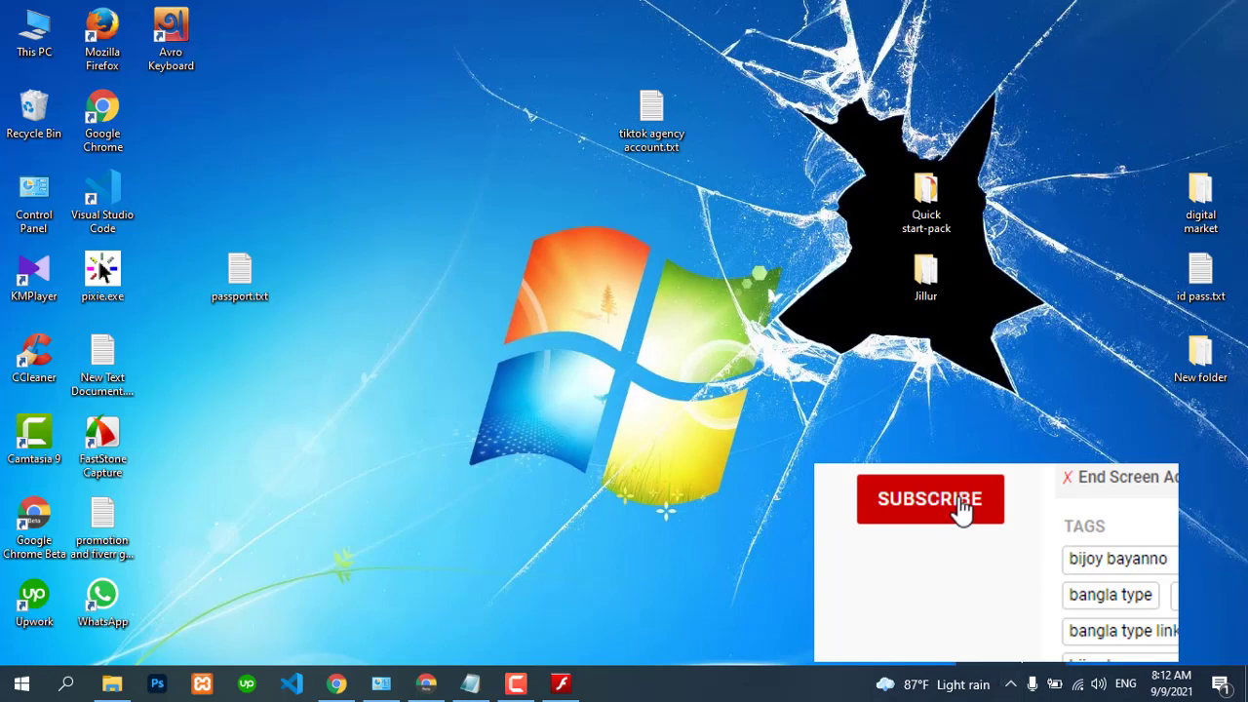
Launch the newly installed Bijoy Bayanno from the recently added programs
{"action": "right_click", "coordinate": [19, 688]}
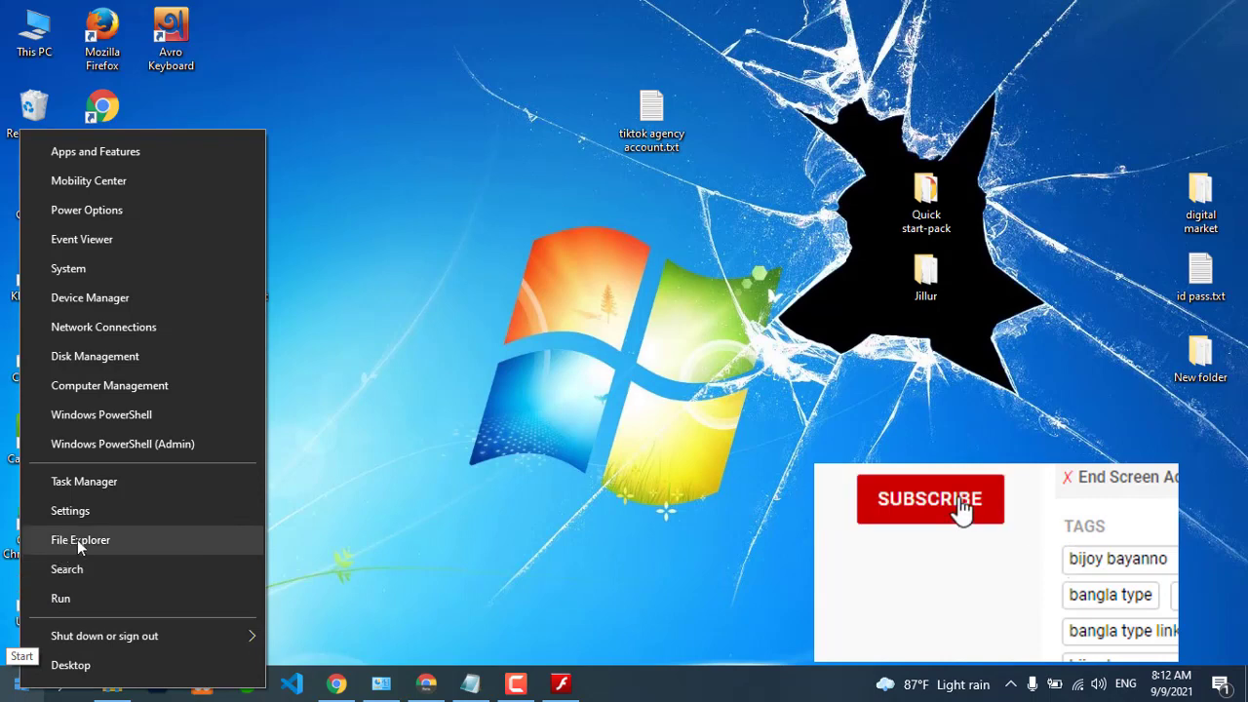
{"action": "left_click", "coordinate": [647, 455]}
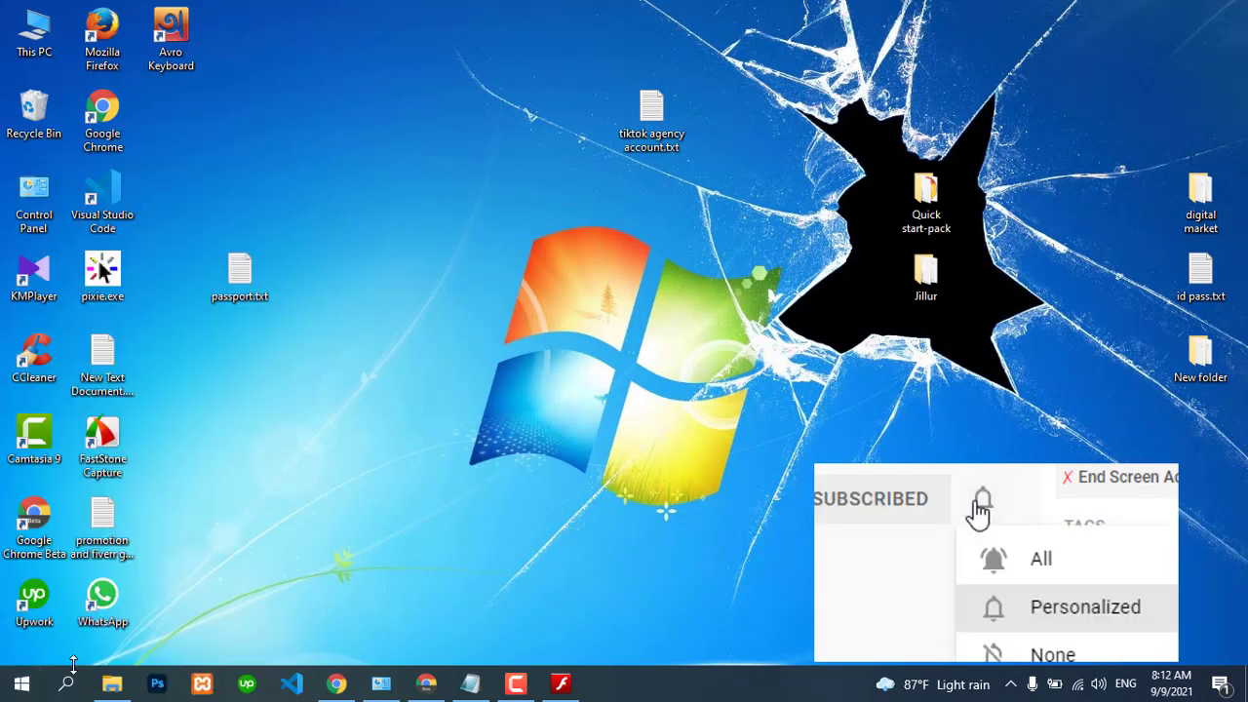
{"action": "left_click", "coordinate": [22, 682]}
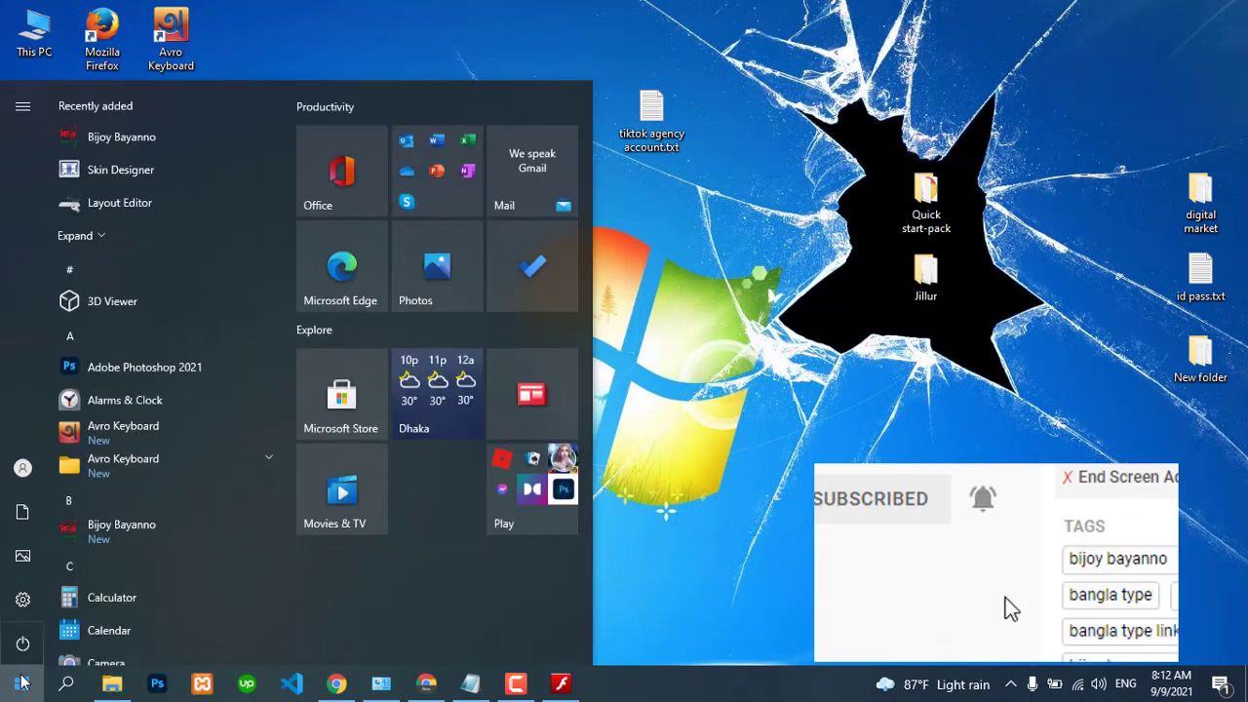
{"action": "left_click", "coordinate": [169, 150]}
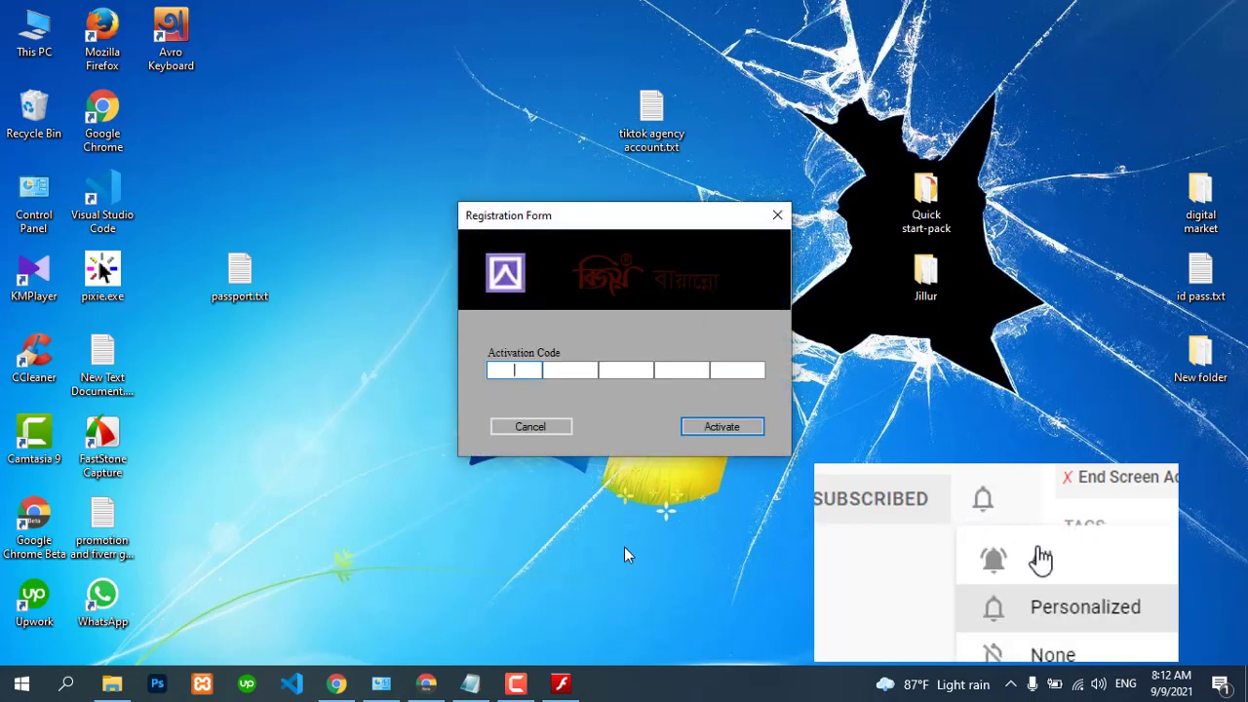
Place the passport.txt note beside the registration form and copy the first two groups of the activation code into their fields
{"action": "left_click", "coordinate": [470, 682]}
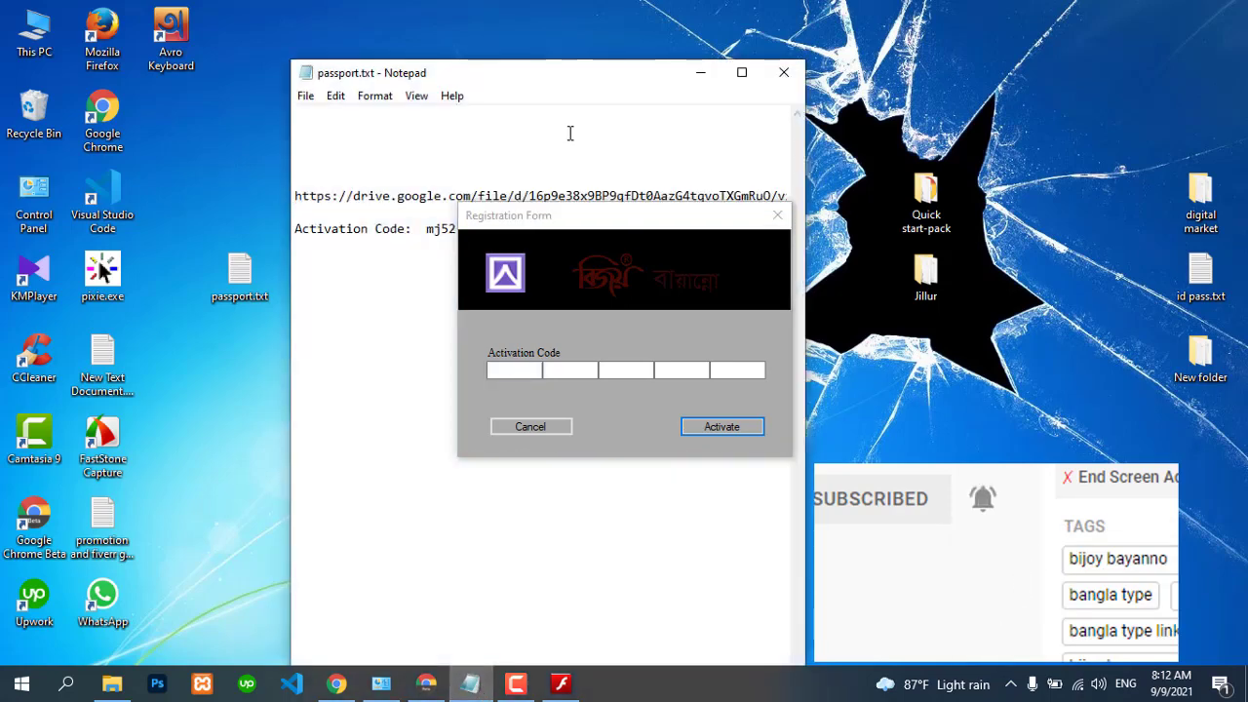
{"action": "left_click_drag", "start_coordinate": [604, 85], "coordinate": [307, 68]}
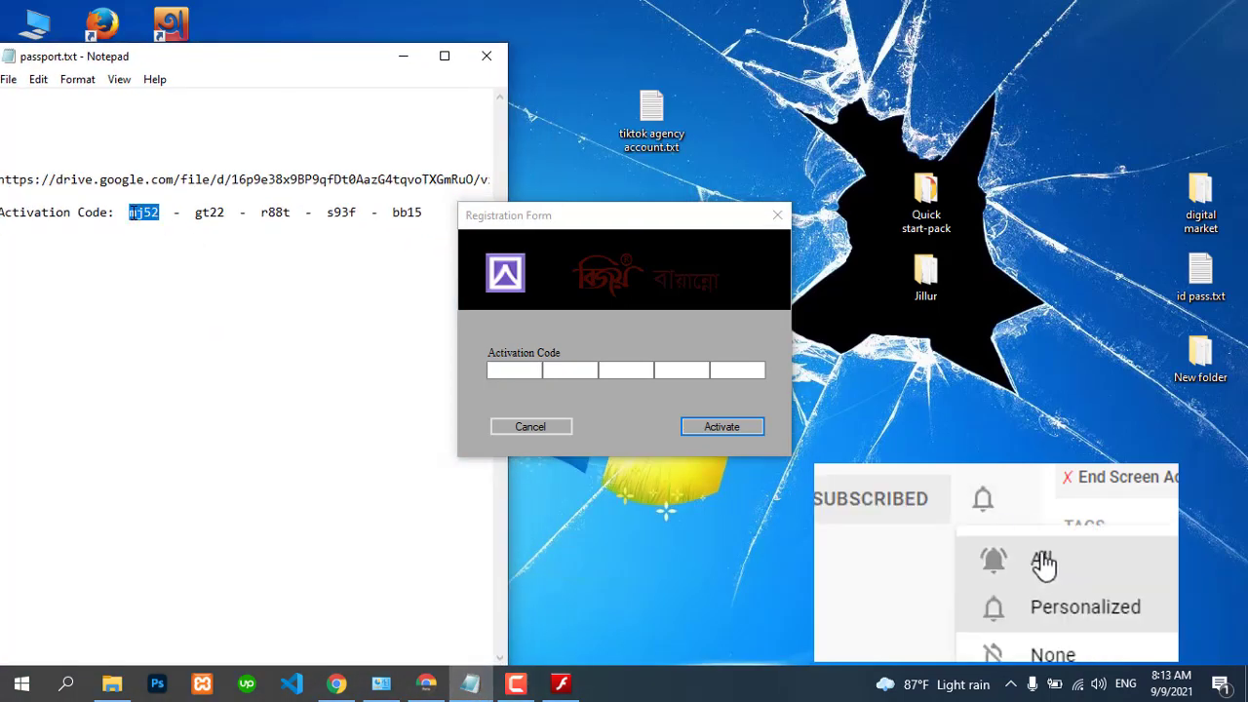
{"action": "left_click", "coordinate": [516, 368]}
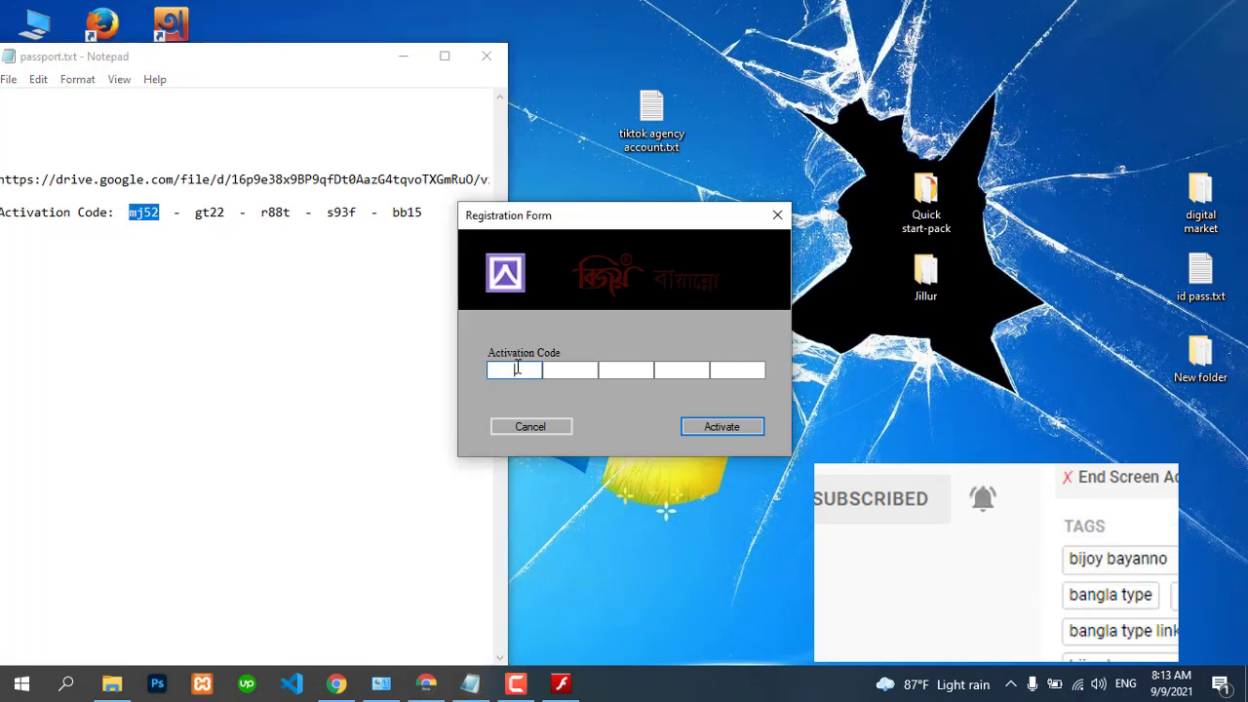
{"action": "key", "text": "ctrl+v"}
{"action": "left_click", "coordinate": [209, 213]}
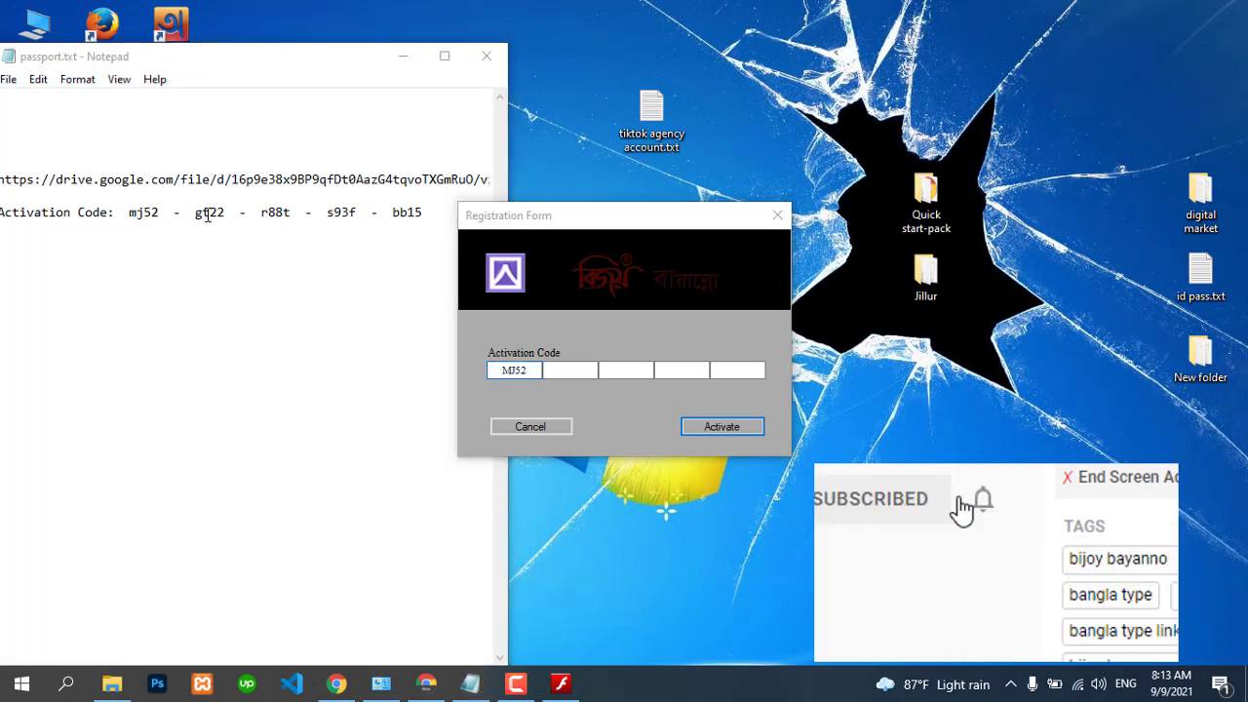
{"action": "double_click", "coordinate": [209, 212]}
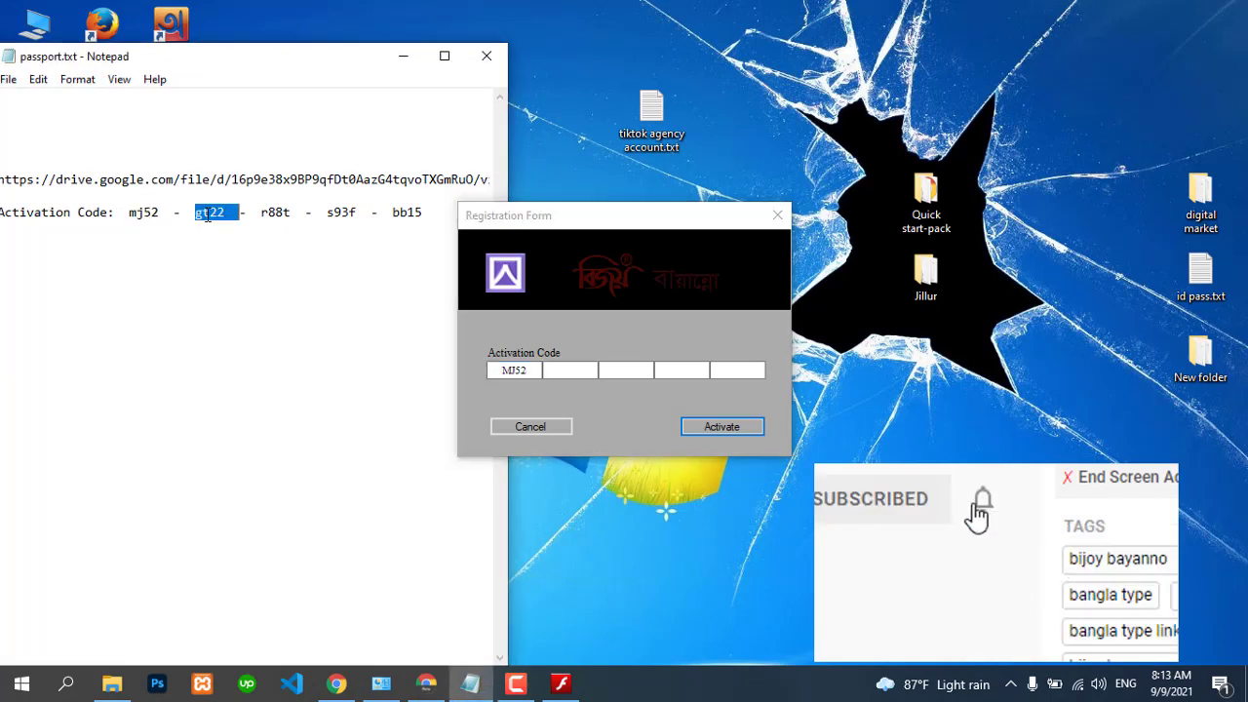
{"action": "left_click", "coordinate": [573, 371]}
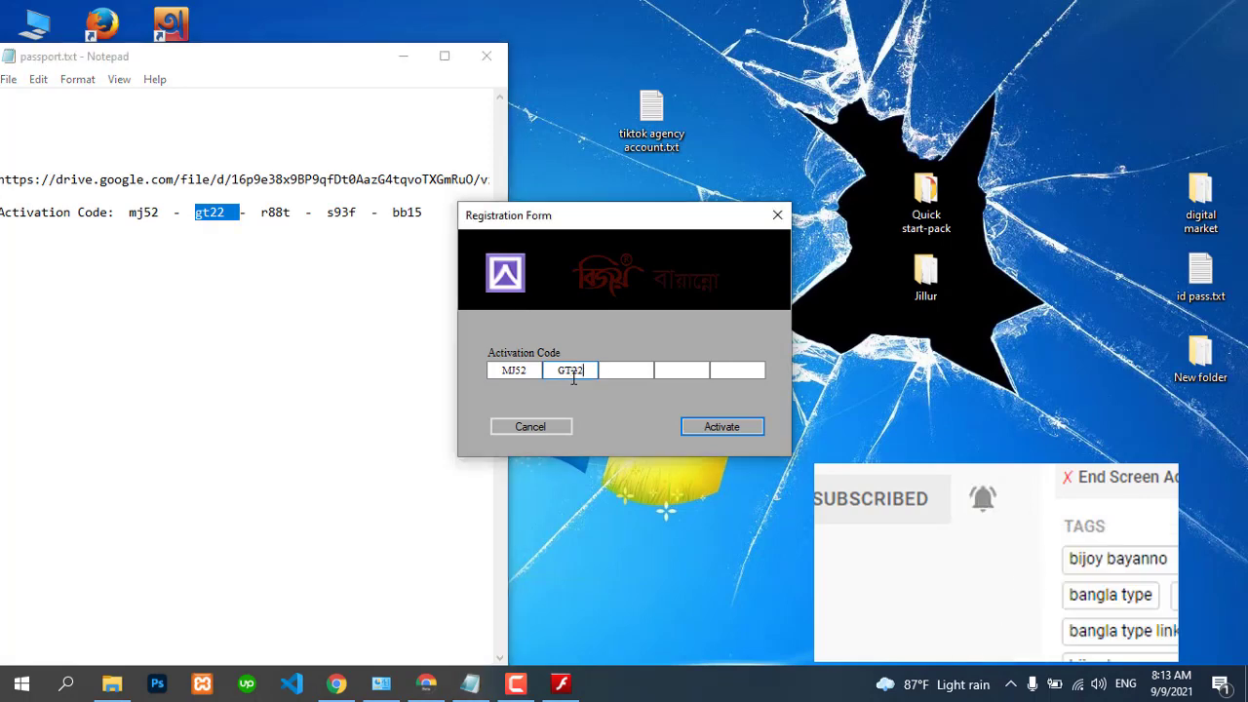
Copy the third and fourth groups of the activation code from the note into the registration form
{"action": "left_click", "coordinate": [278, 212]}
{"action": "double_click", "coordinate": [278, 213]}
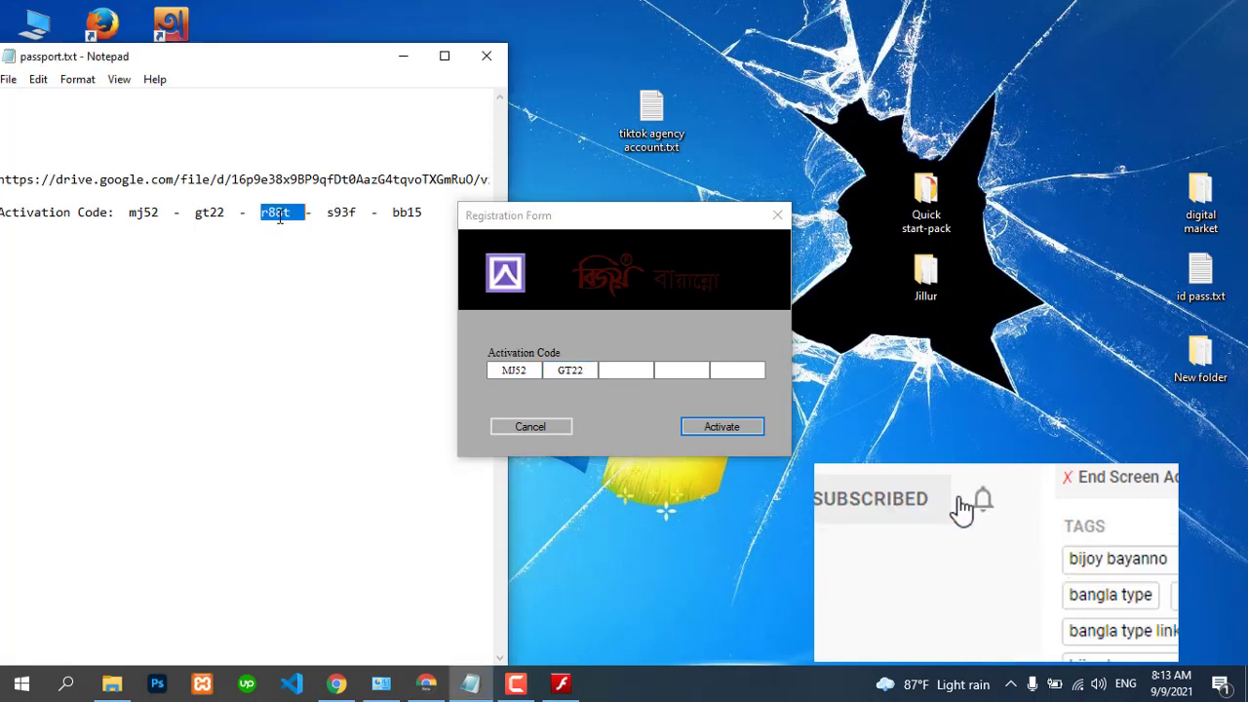
{"action": "left_click", "coordinate": [628, 372]}
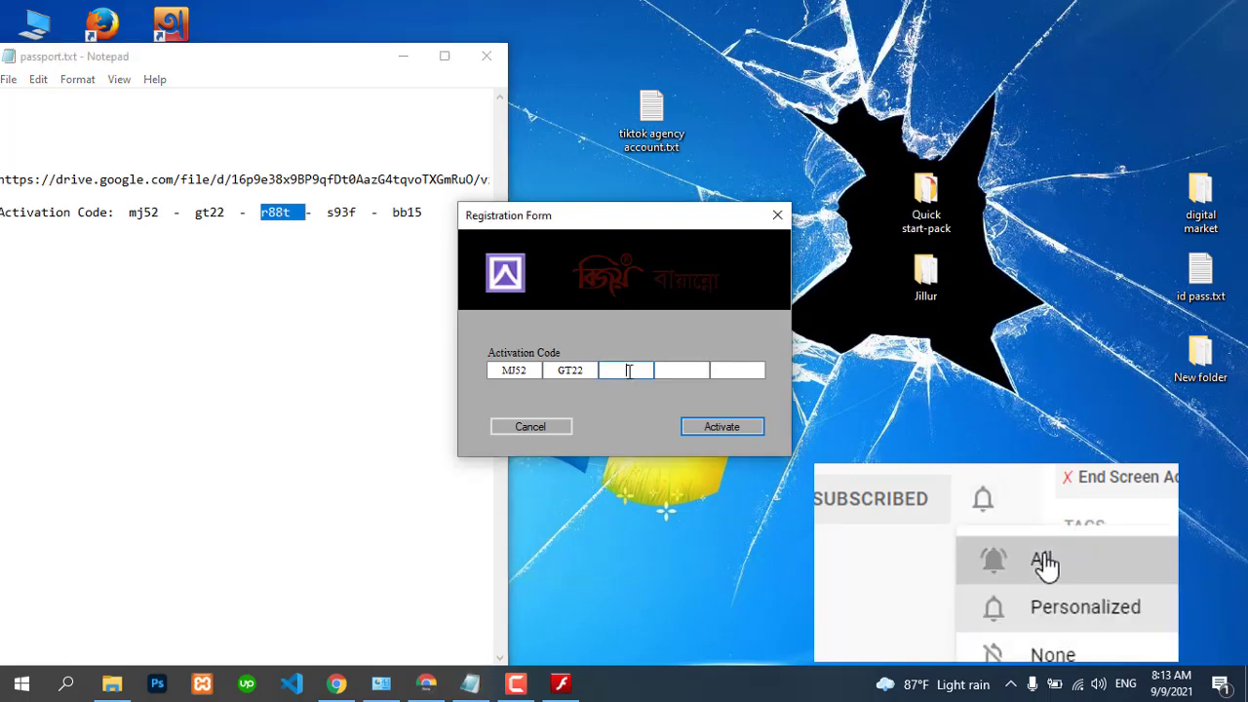
{"action": "double_click", "coordinate": [341, 212]}
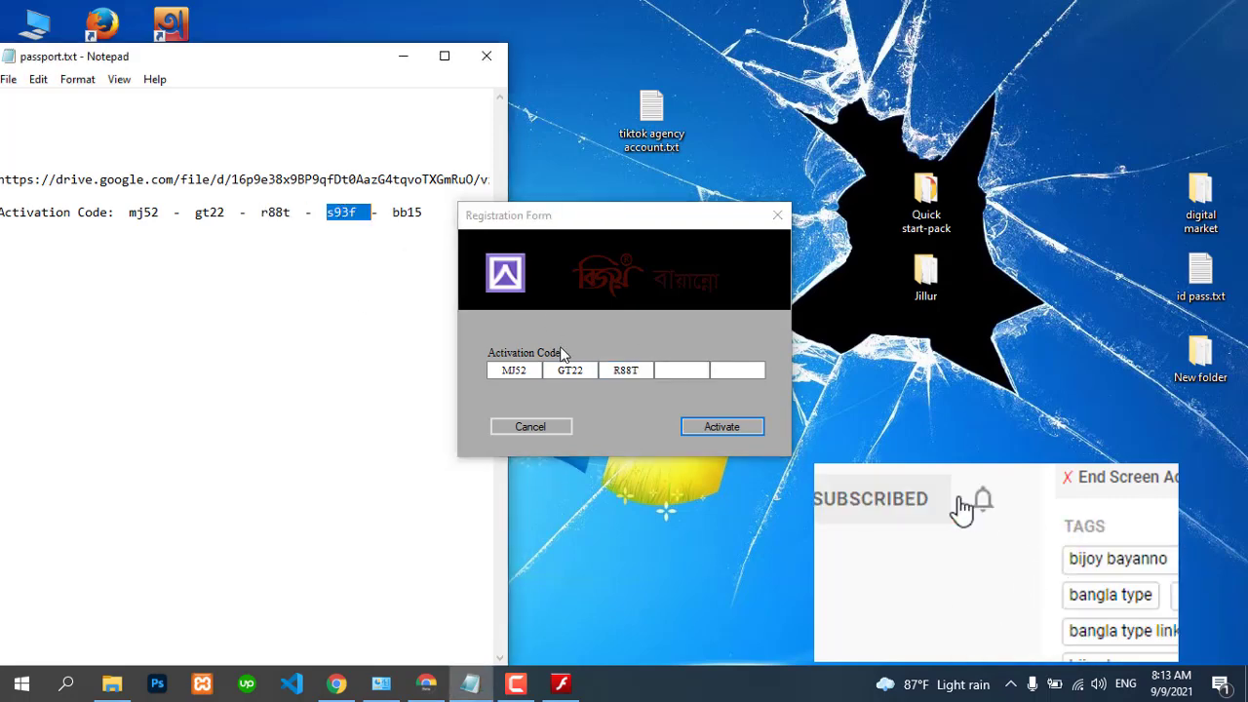
{"action": "left_click", "coordinate": [674, 373]}
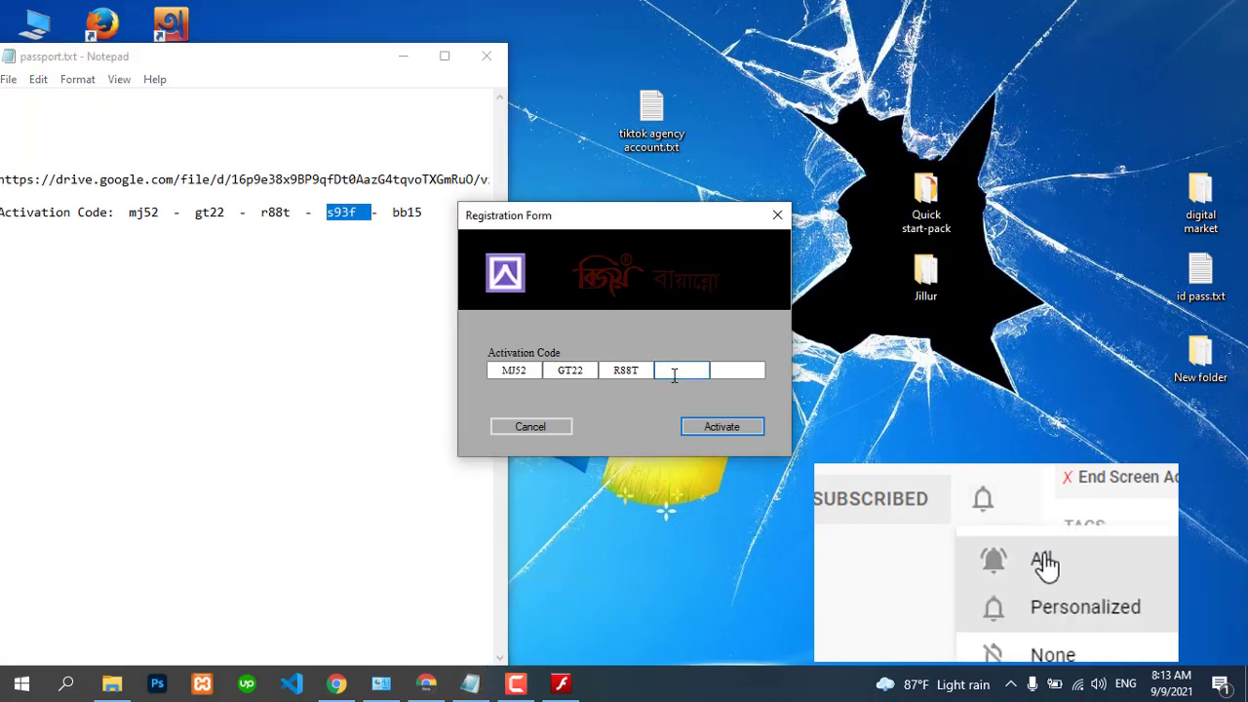
{"action": "key", "text": "ctrl+v"}
Copy the fifth group of the activation code into the registration form and activate Bijoy Bayanno
{"action": "left_click", "coordinate": [408, 214]}
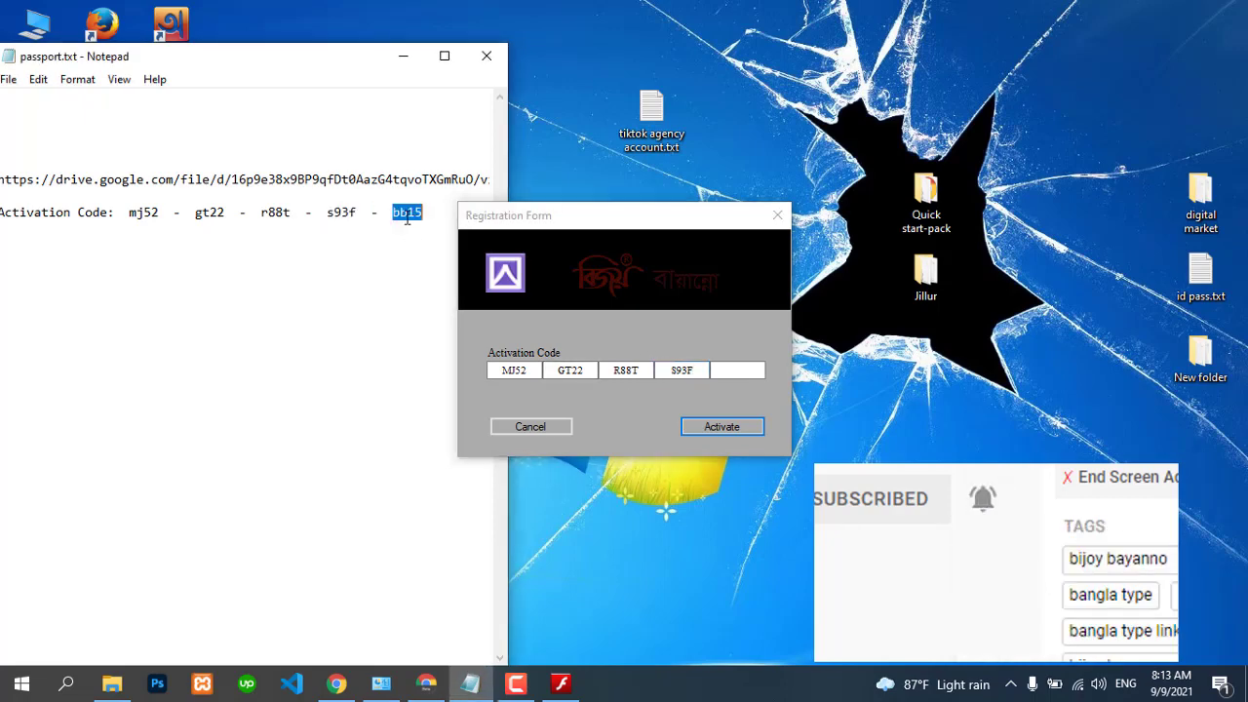
{"action": "left_click", "coordinate": [725, 373]}
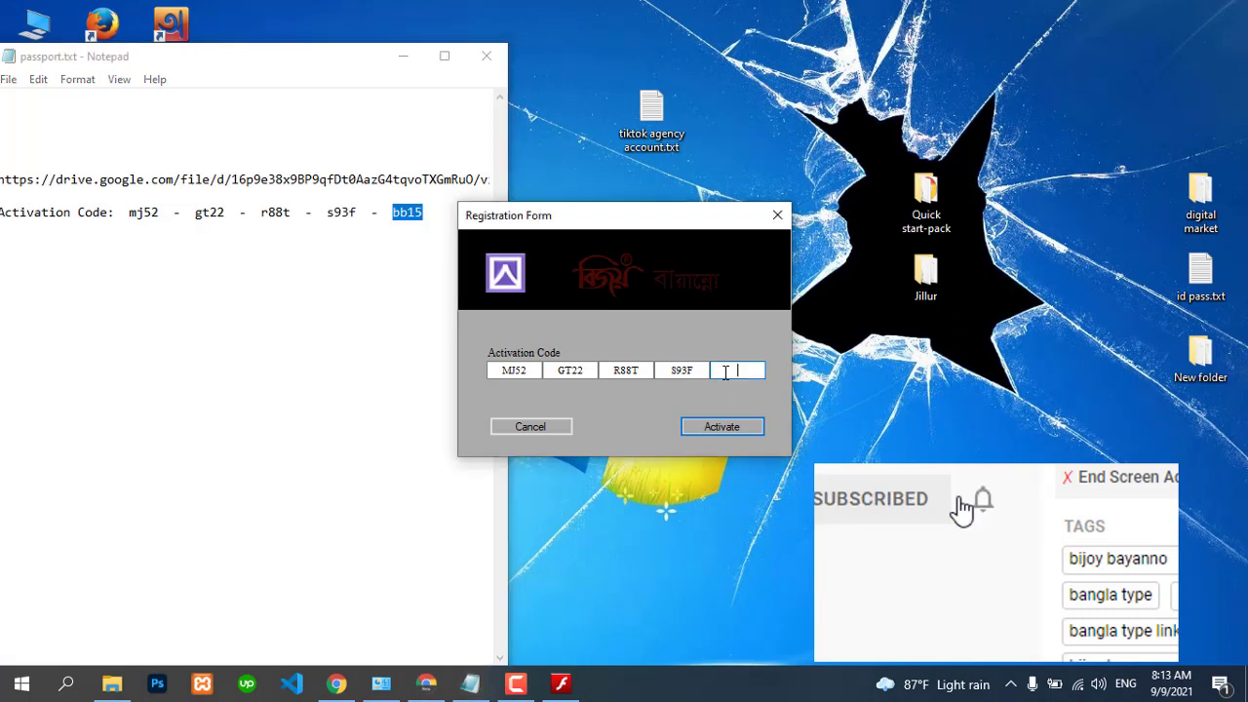
{"action": "key", "text": "ctrl+v"}
{"action": "left_click", "coordinate": [733, 434]}
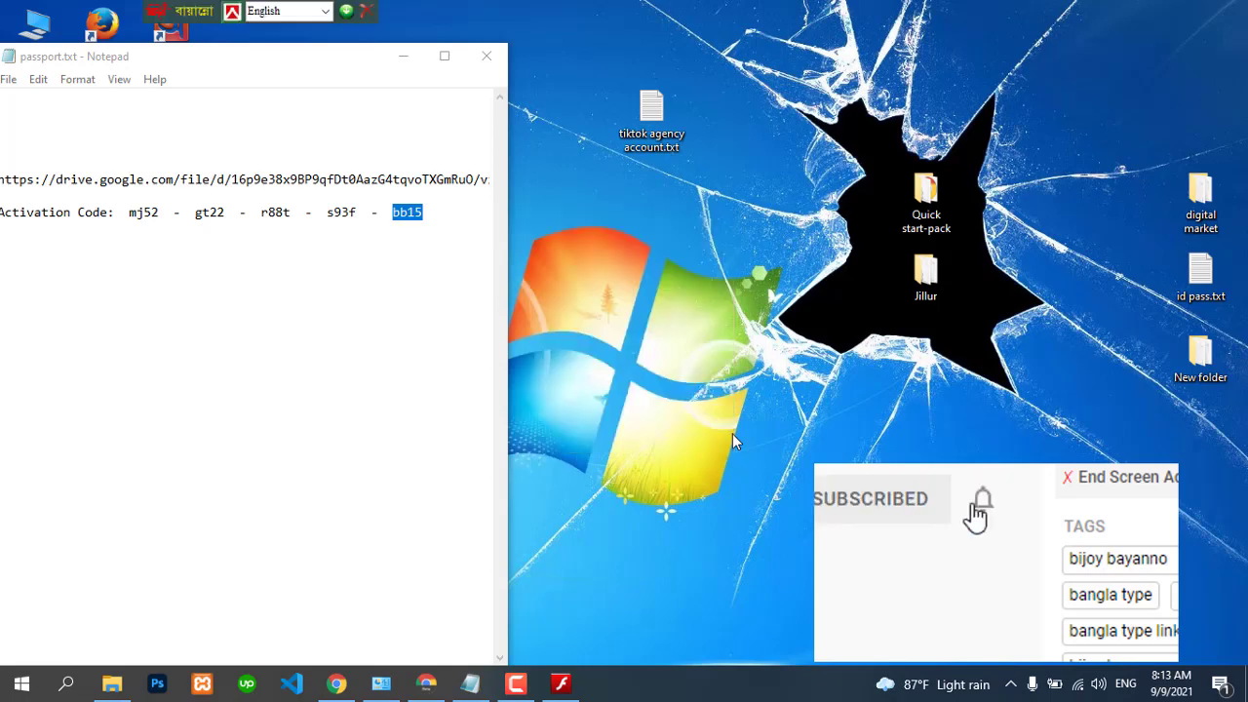
Move the Bijoy toolbar and the Notepad window toward the middle of the desktop, and enter kkk below the existing note text
{"action": "left_click_drag", "start_coordinate": [194, 2], "coordinate": [813, 0]}
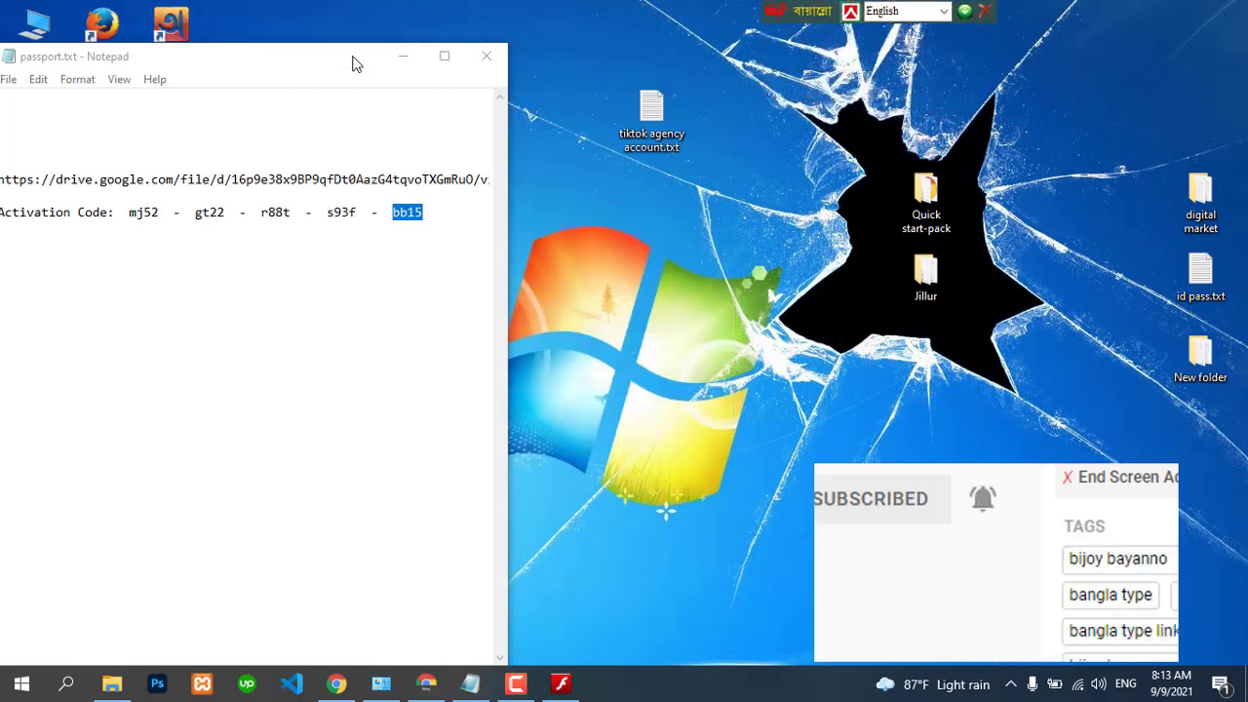
{"action": "left_click_drag", "start_coordinate": [352, 57], "coordinate": [741, 29]}
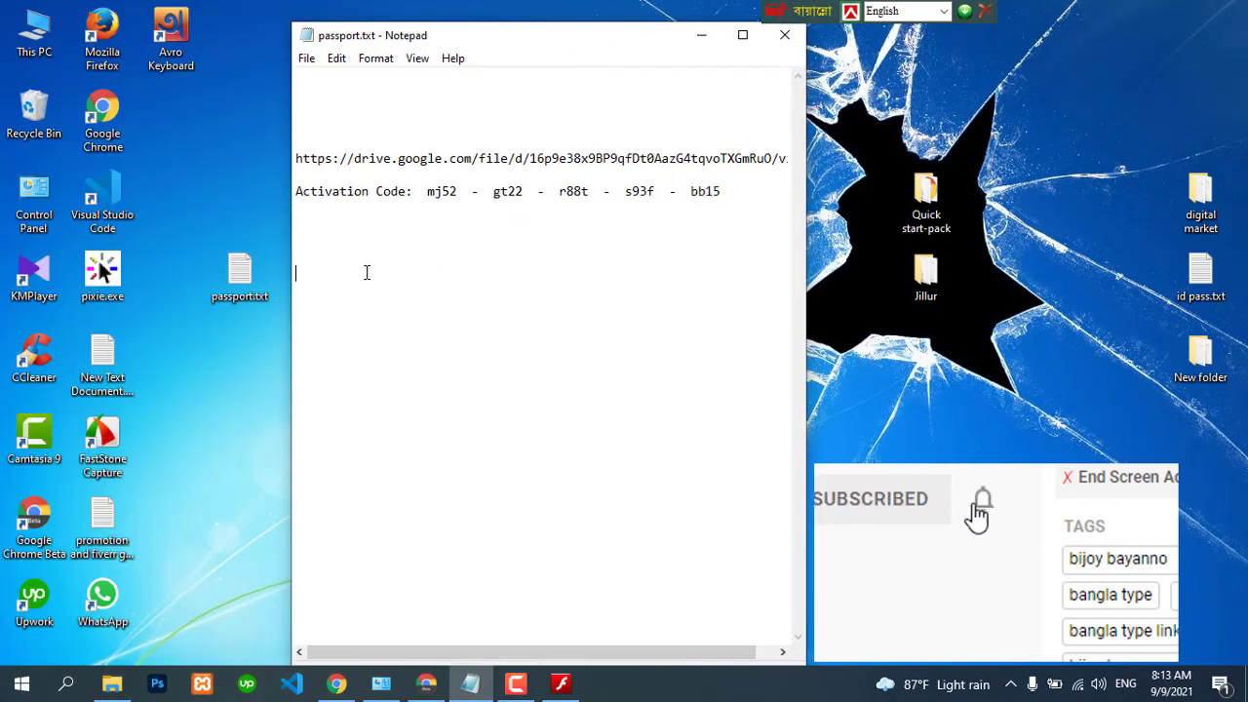
{"action": "type", "text": "kkk"}
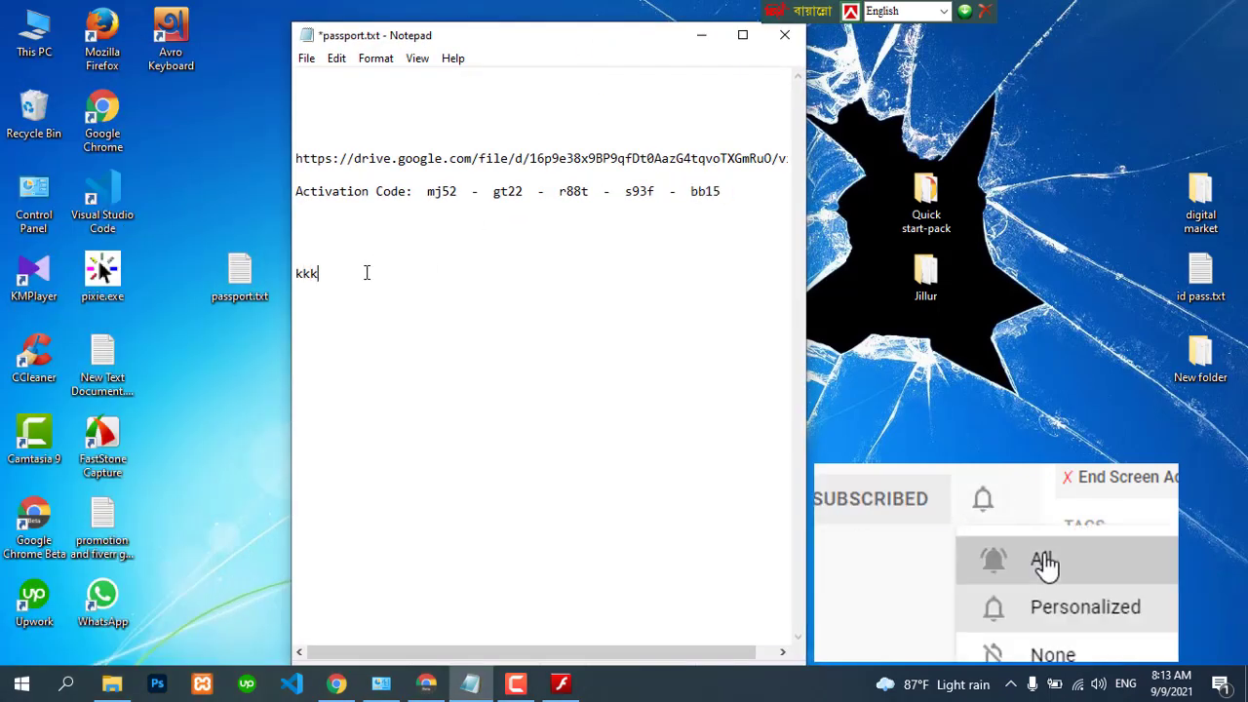
Switch the Bijoy keyboard from English to Bijoy Classic and enter test text on a new line below kkk
{"action": "left_click", "coordinate": [850, 12]}
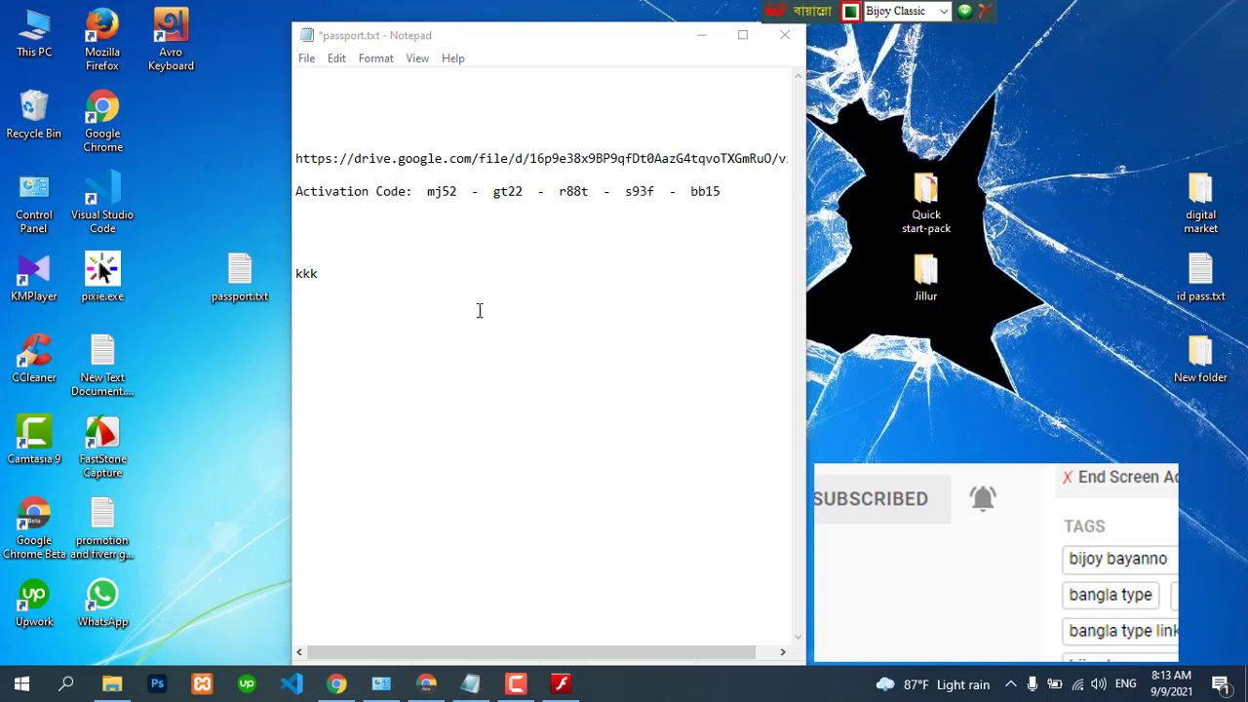
{"action": "left_click", "coordinate": [329, 305]}
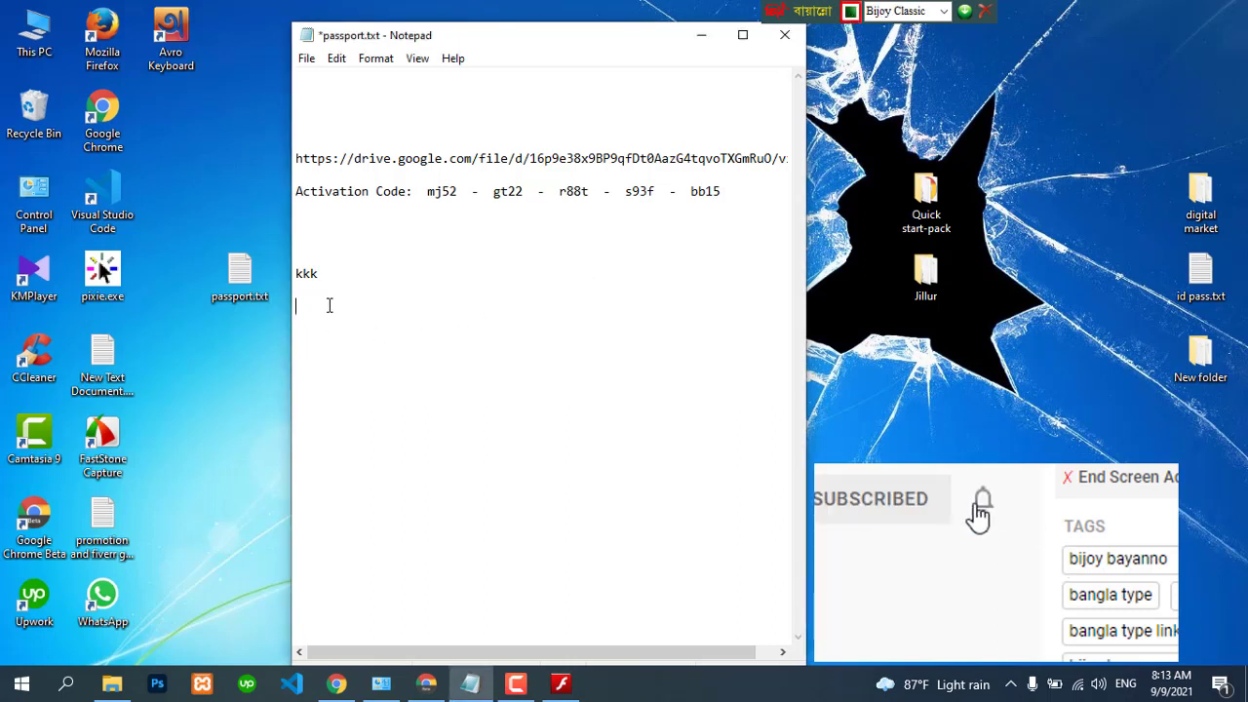
{"action": "type", "text": "KK"}
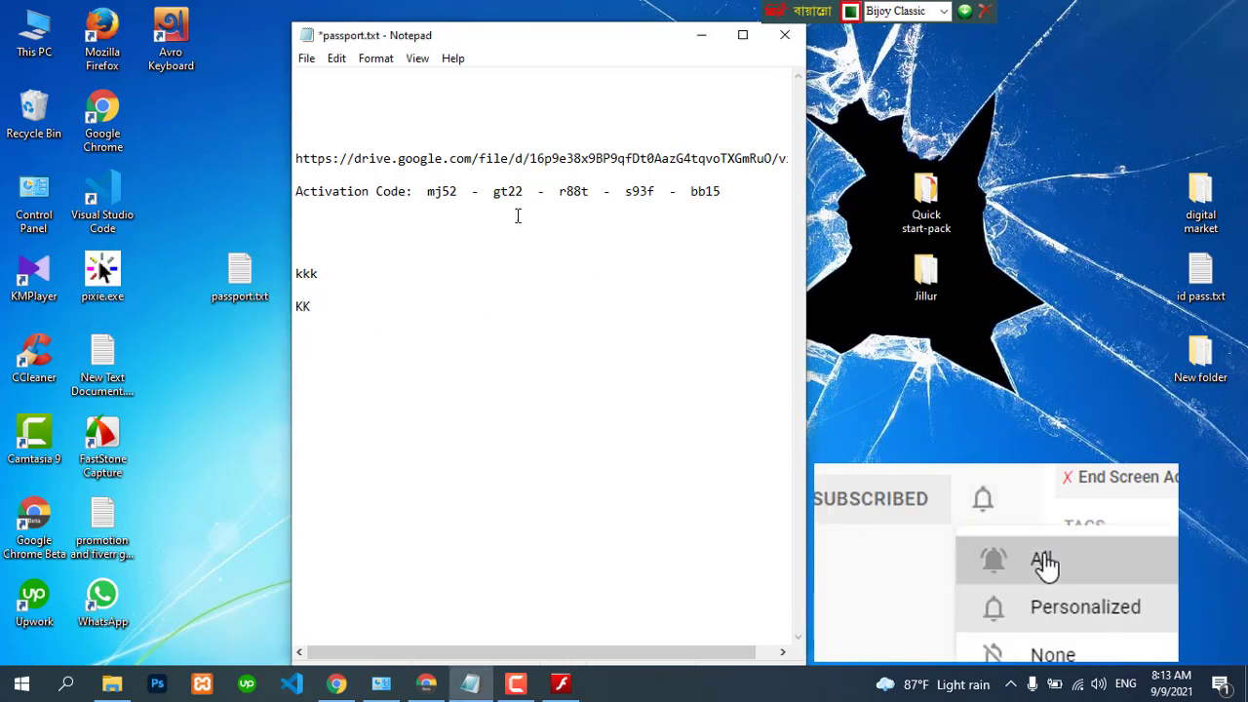
Set the Bijoy keyboard to Unicode and enter a run of the Bangla letter ক after KK in the note
{"action": "left_click", "coordinate": [943, 12]}
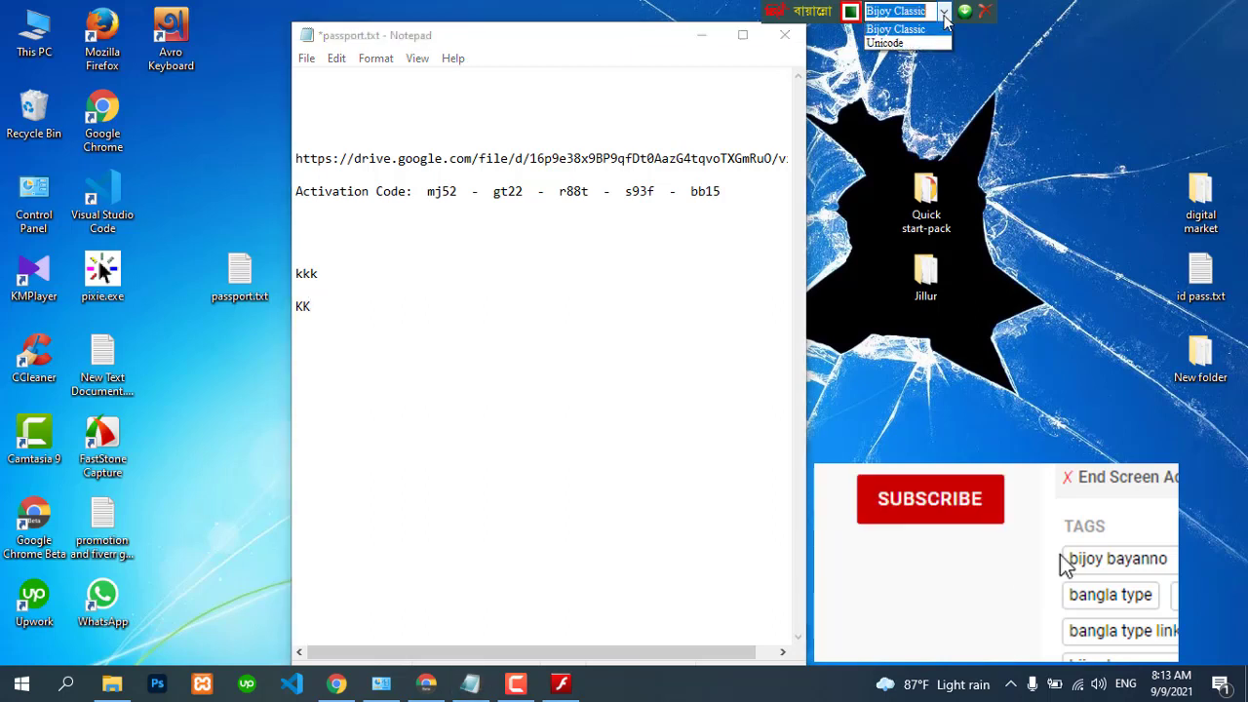
{"action": "left_click", "coordinate": [889, 25]}
{"action": "left_click", "coordinate": [326, 314]}
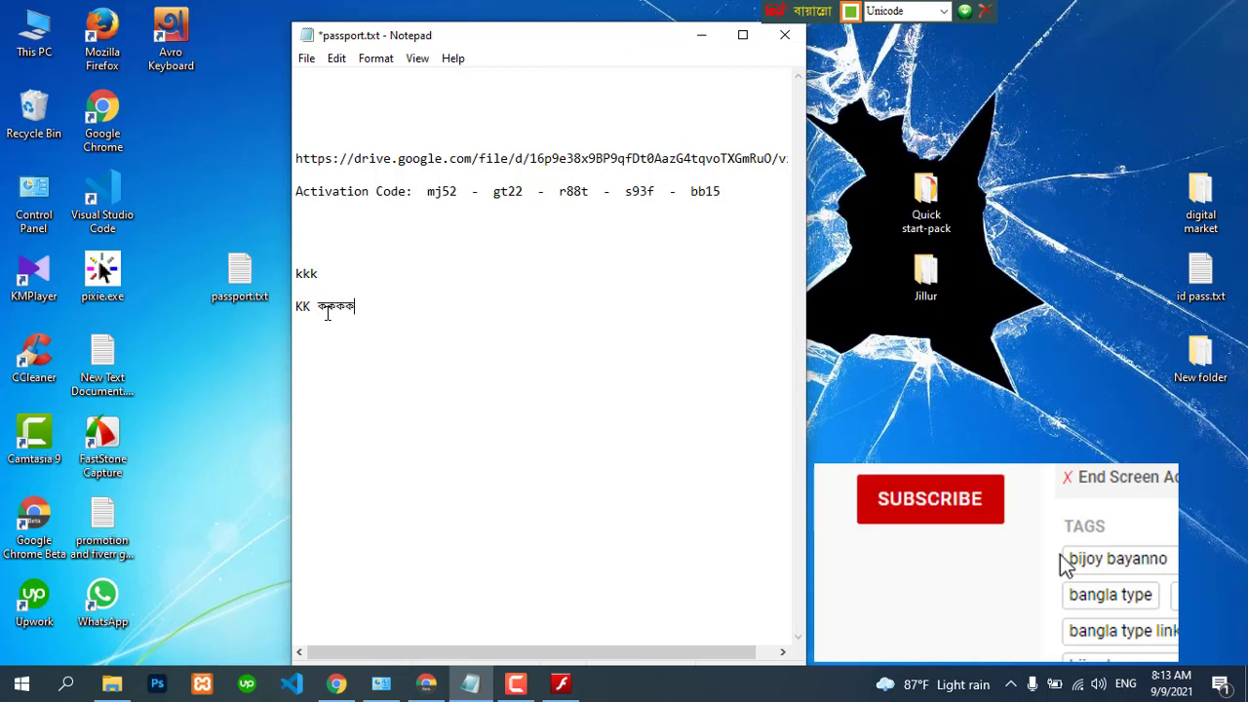
{"action": "type", "text": "ককককক"}
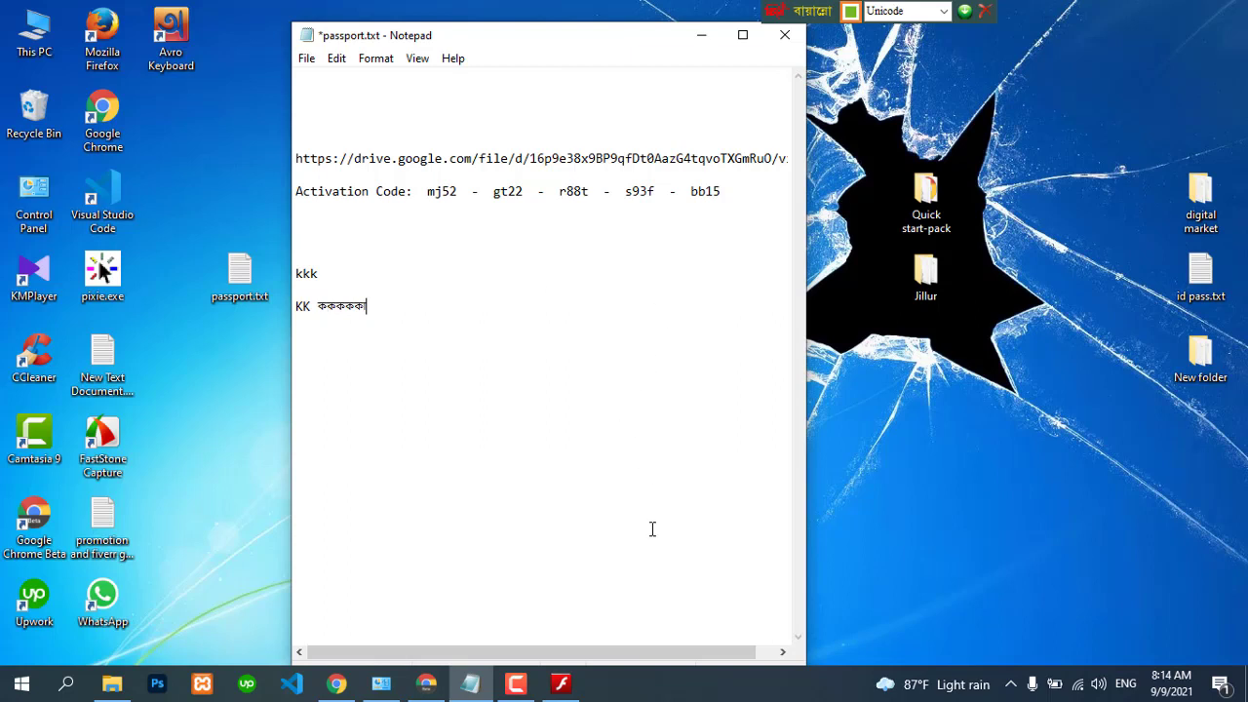
{"action": "left_click", "coordinate": [515, 684]}
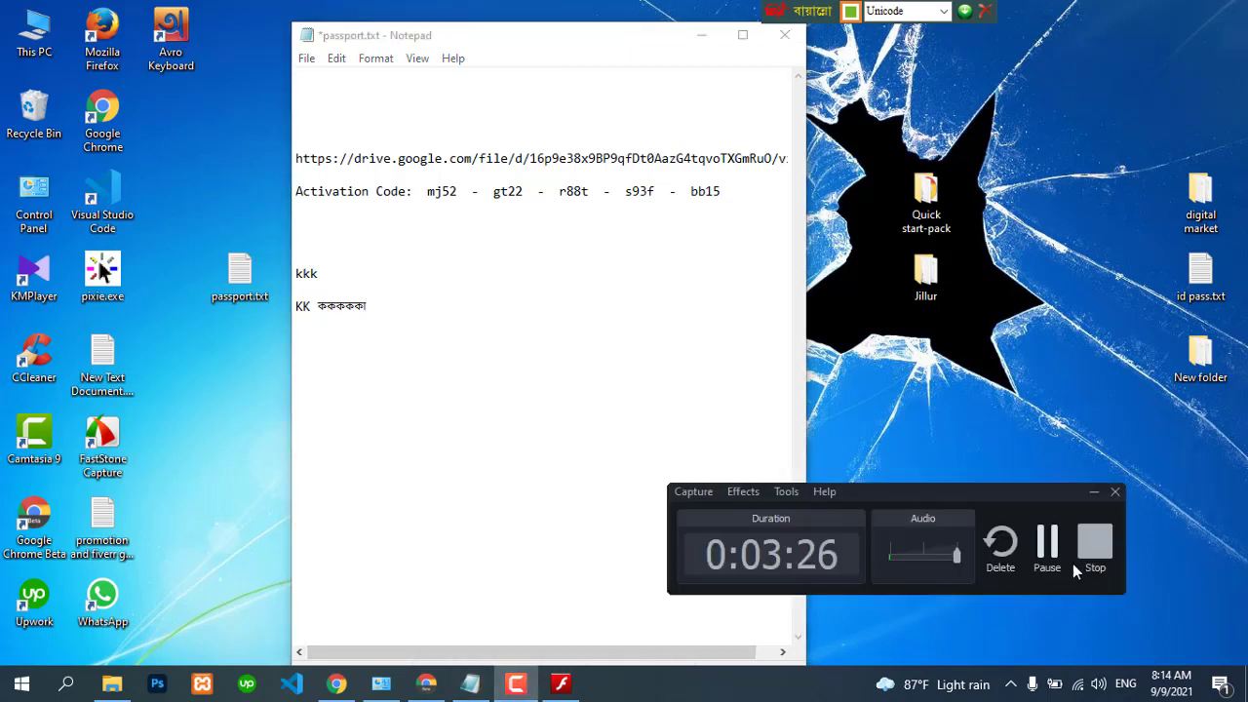